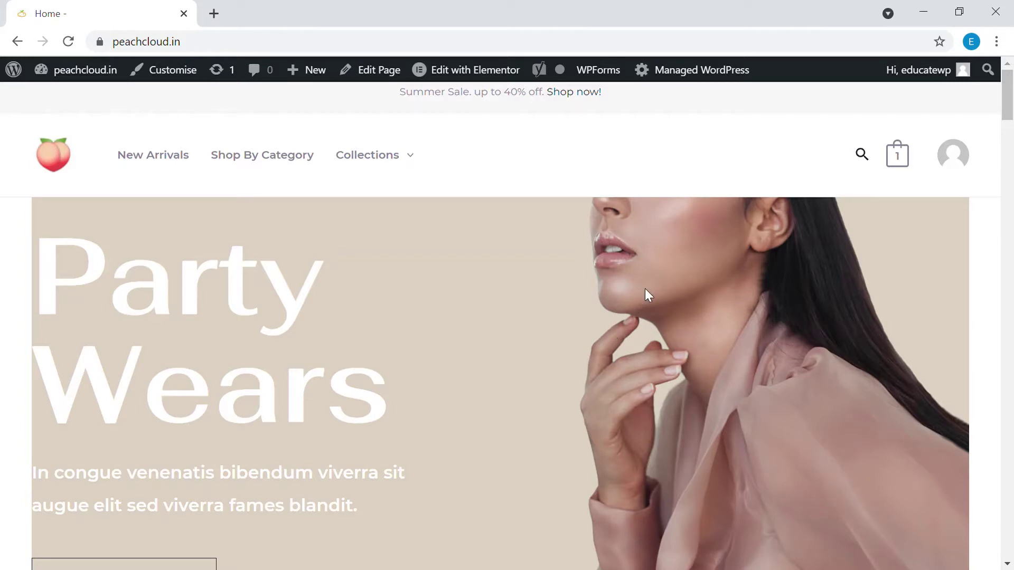
Search the web for onesignal in a new browser tab and open the OneSignal website.
left_click(214, 14)
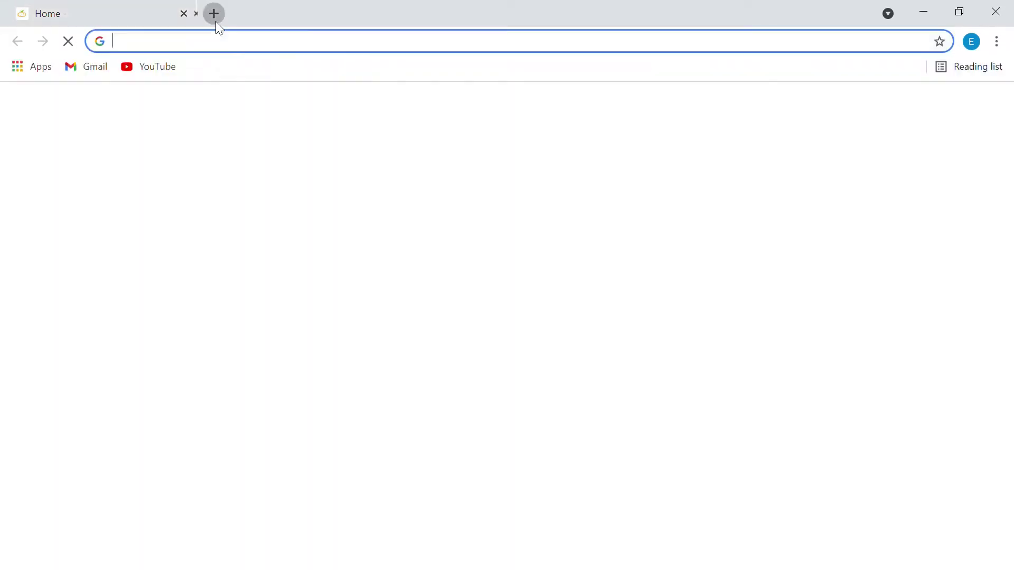
type("onesignal")
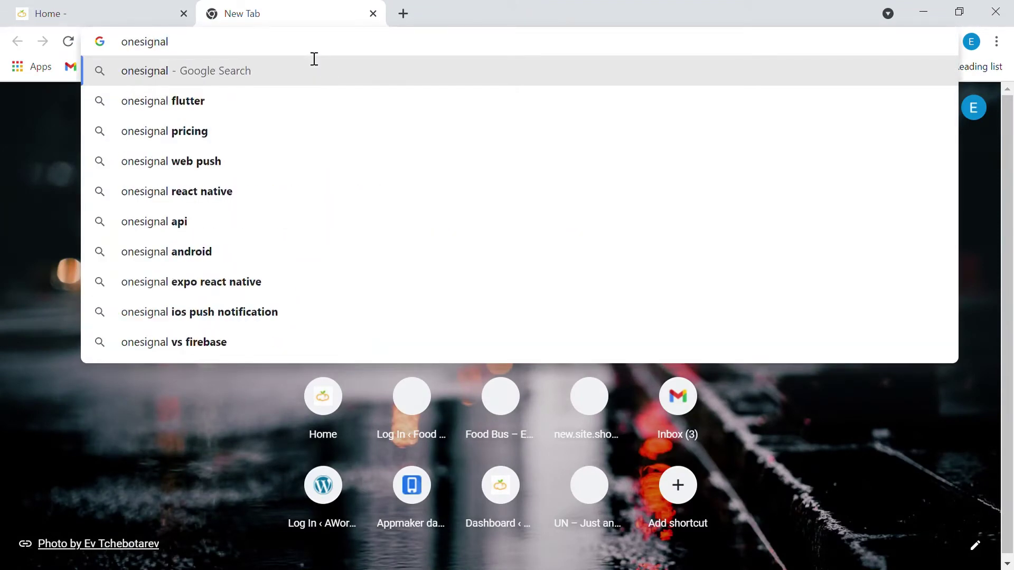
key("Return")
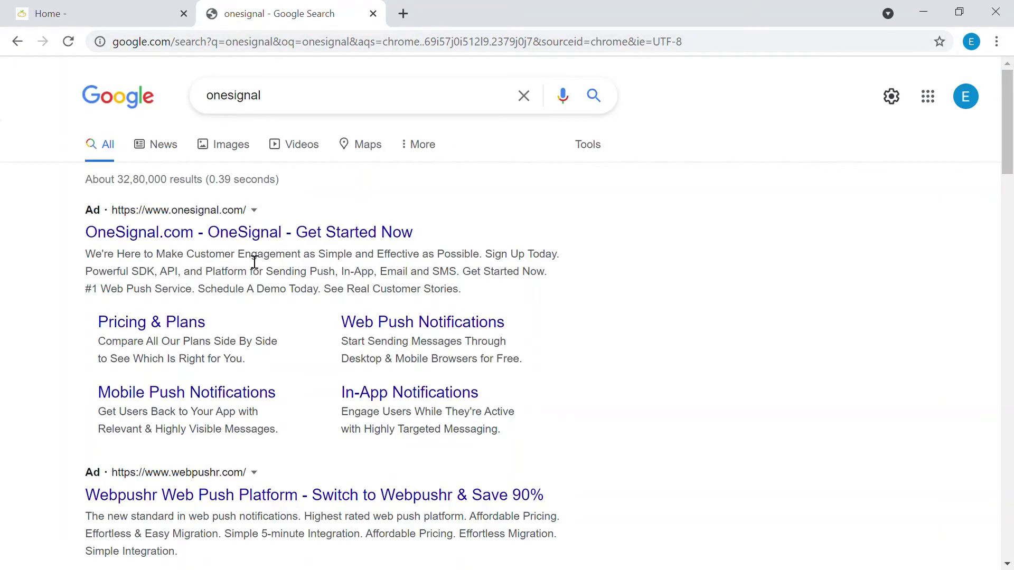
scroll(255, 263, "down", 3)
scroll(254, 313, "up", 3)
left_click(261, 235)
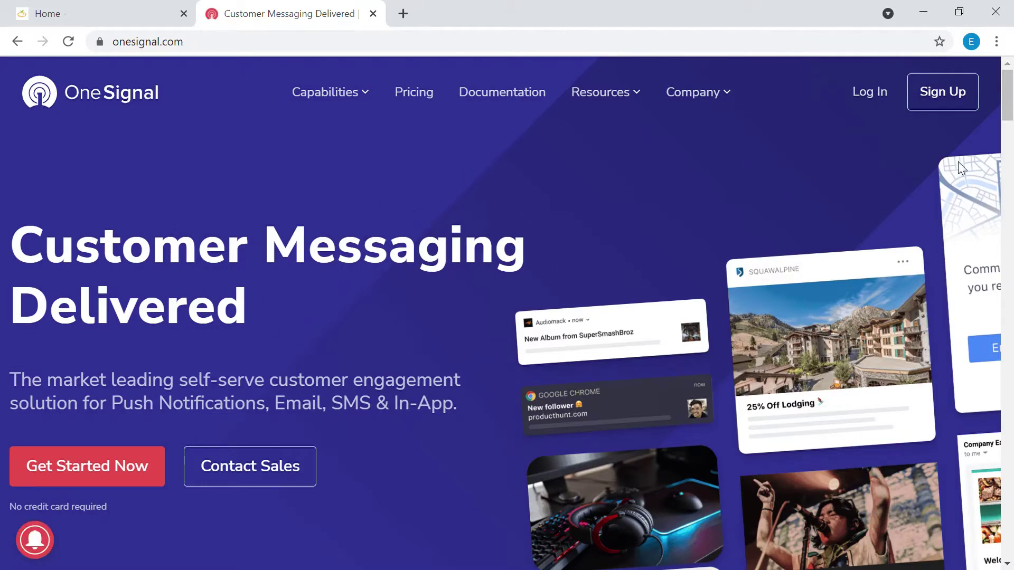
Sign up for a free OneSignal account using the existing Google account.
left_click(966, 108)
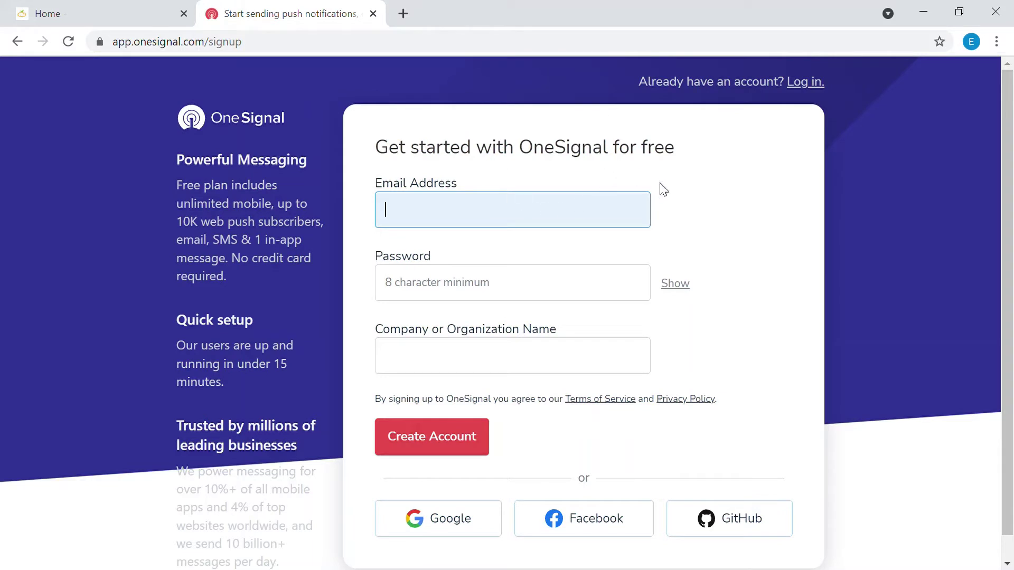
left_click(455, 530)
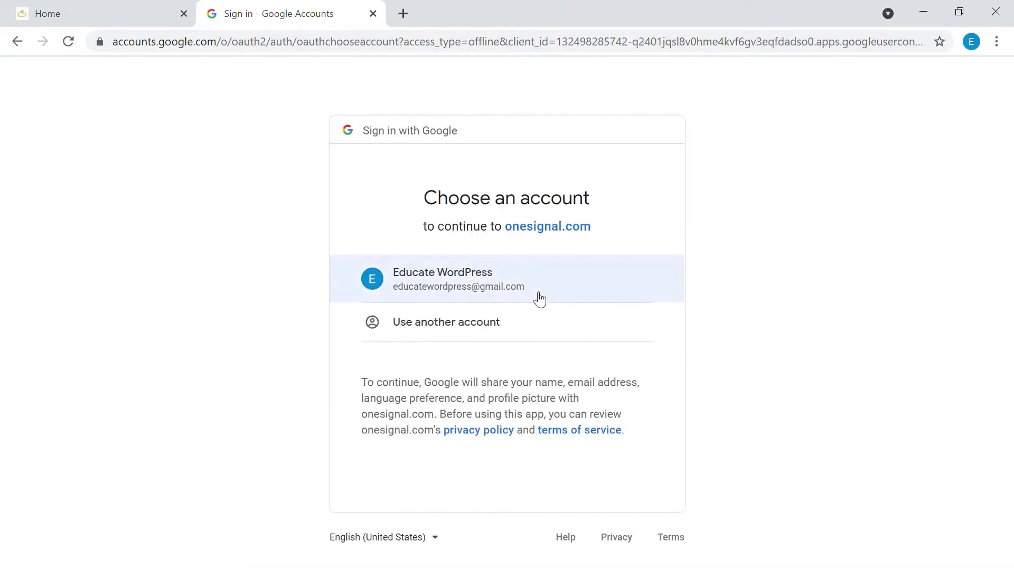
left_click(539, 299)
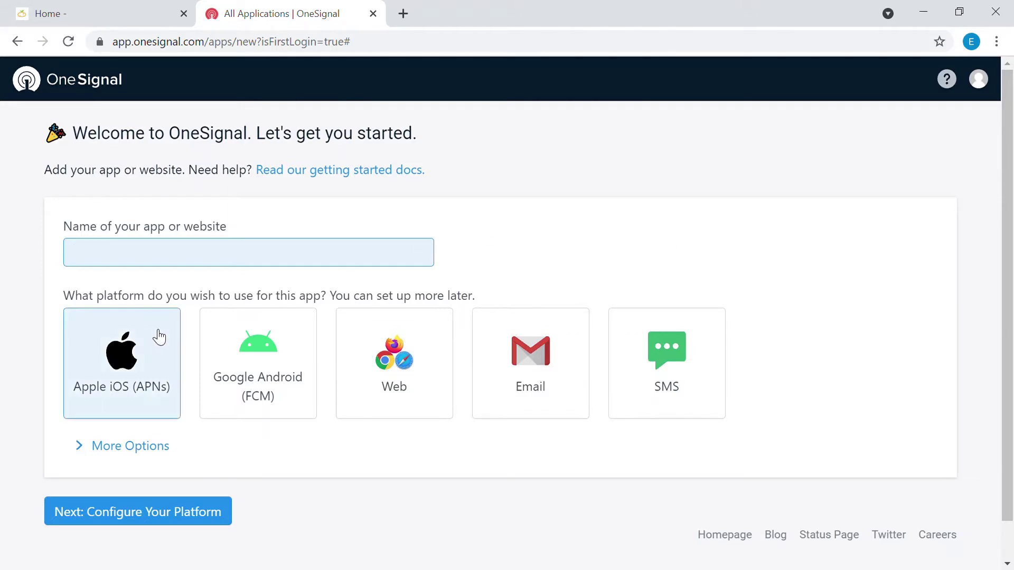
Create a OneSignal app named Peach Cloud for the Web platform and proceed to its platform configuration.
left_click(414, 376)
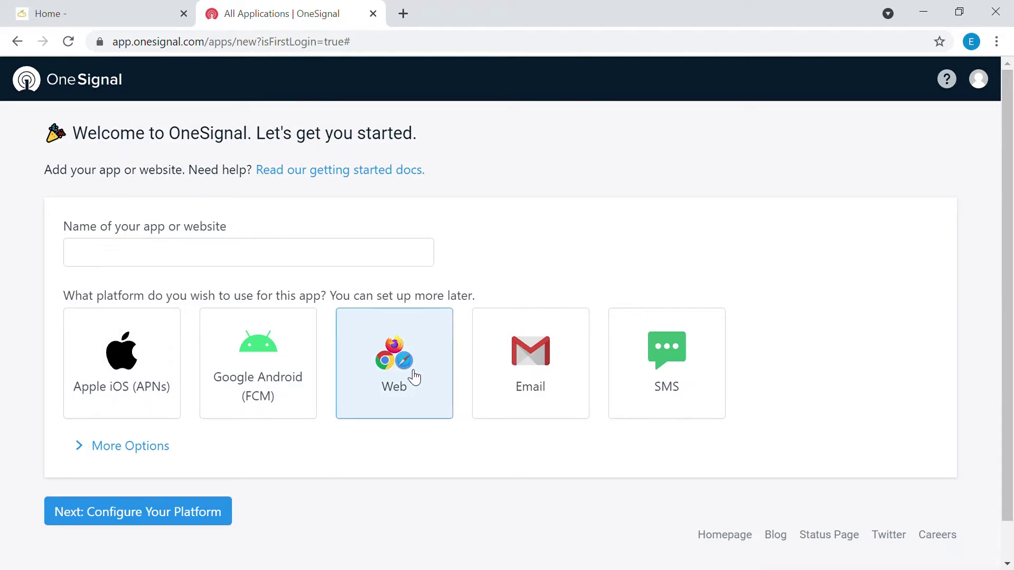
left_click(412, 256)
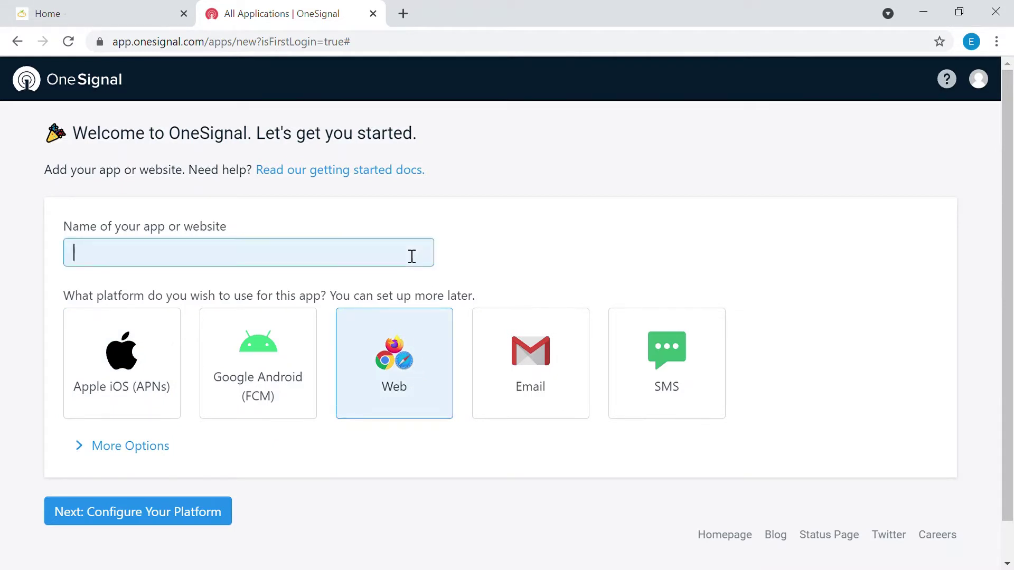
type("Peach Cloud")
left_click(595, 209)
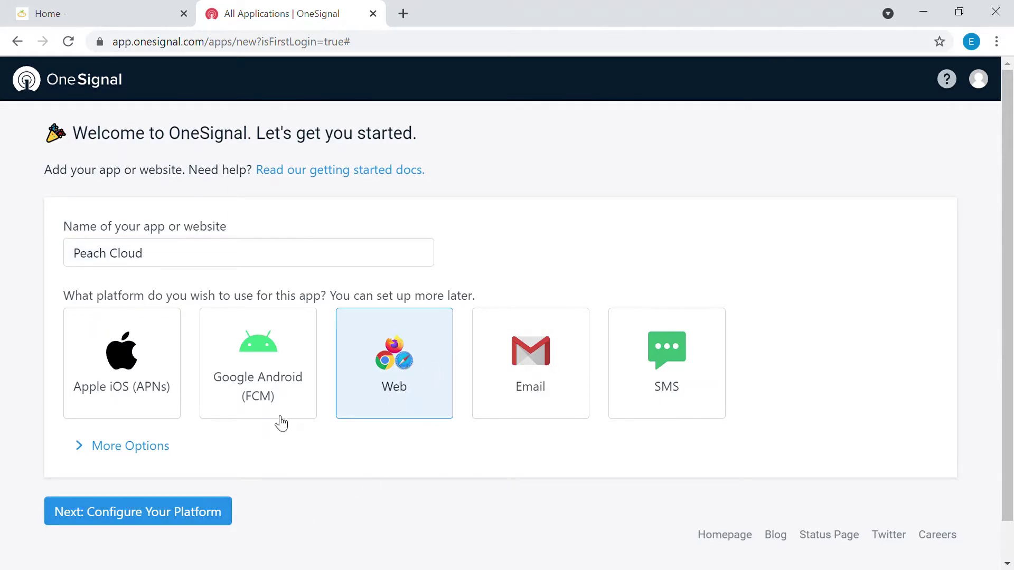
left_click(213, 517)
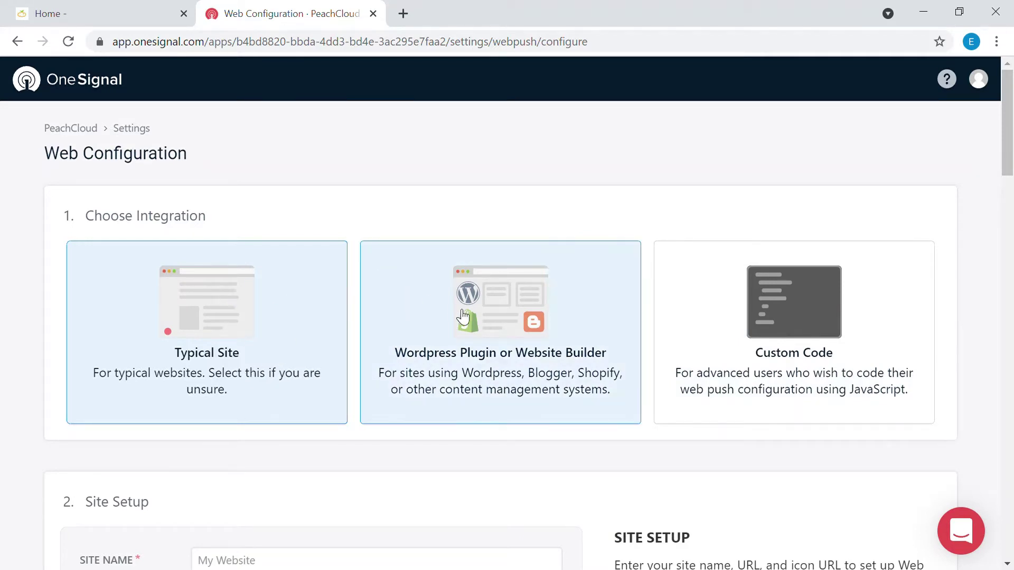
Choose the Wordpress Plugin or Website Builder integration with WordPress as the CMS.
left_click(481, 315)
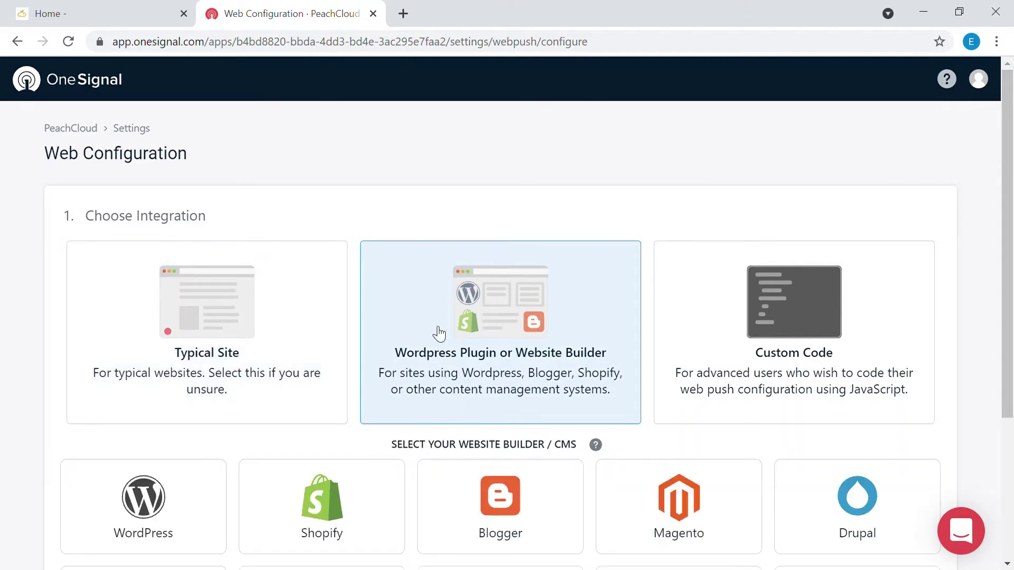
scroll(541, 335, "down", 1)
left_click(176, 466)
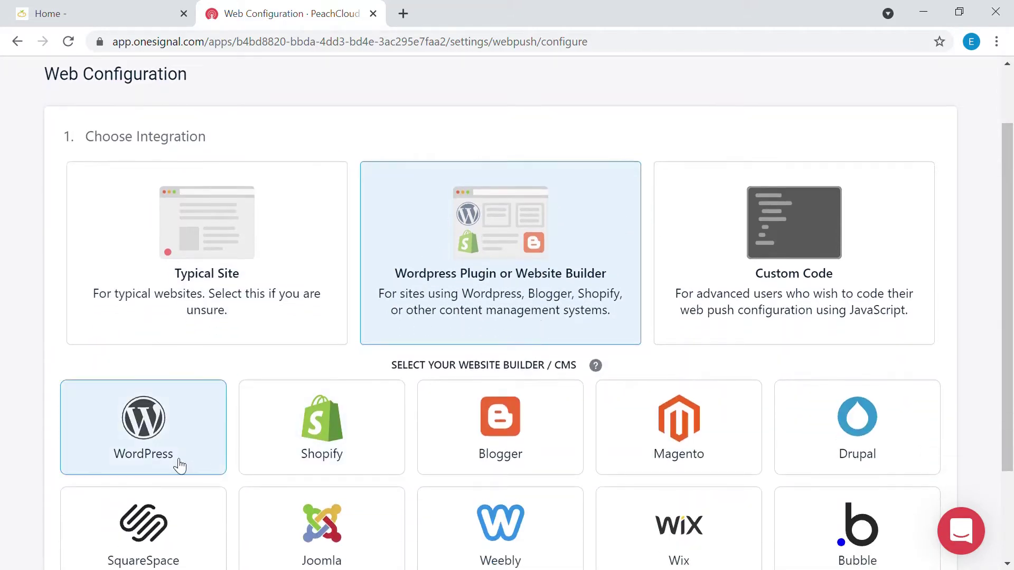
Enter Peach Cloud as the site name in the WordPress site setup.
scroll(192, 444, "down", 1)
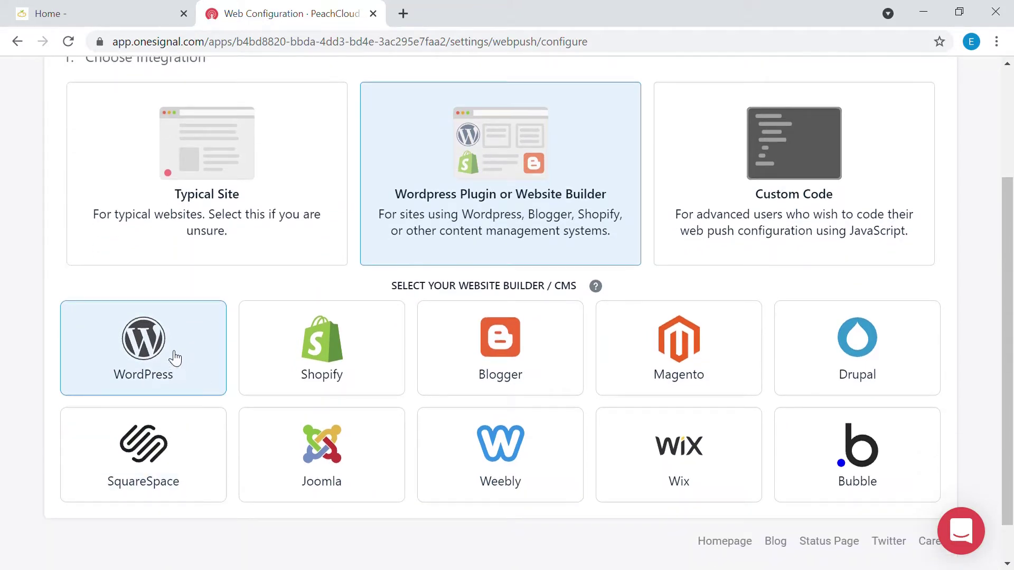
scroll(243, 334, "down", 3)
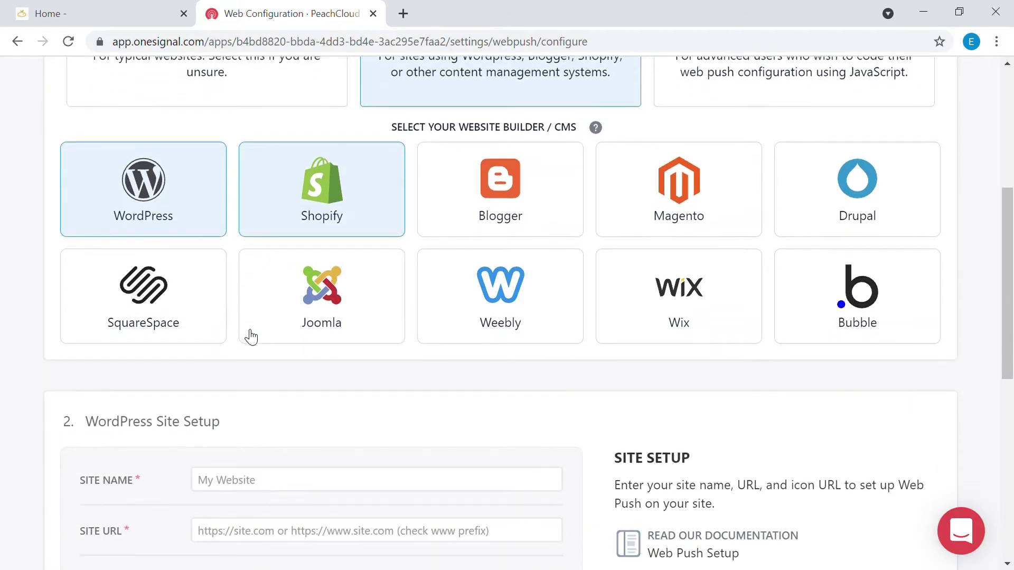
scroll(249, 338, "down", 3)
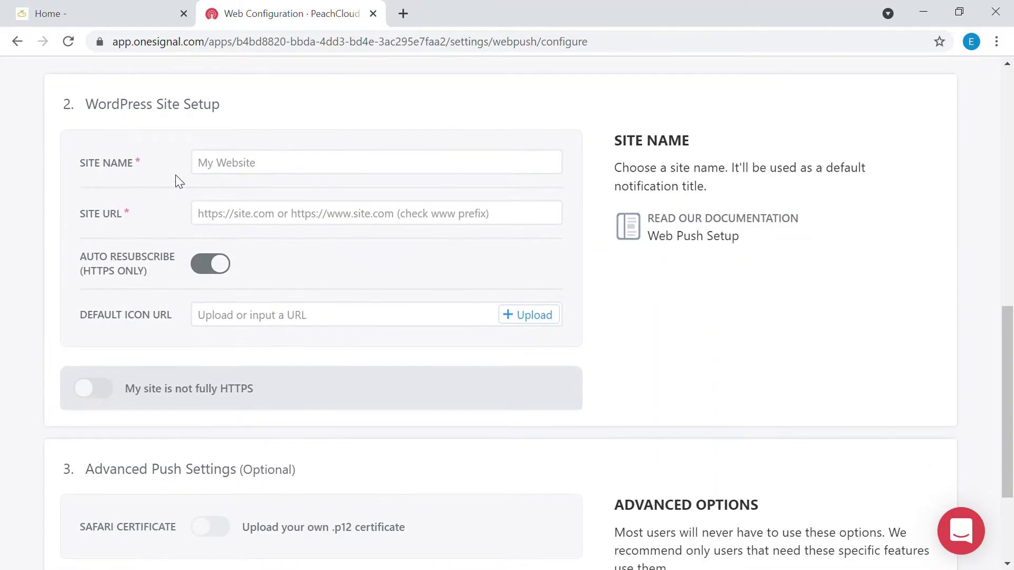
left_click(246, 168)
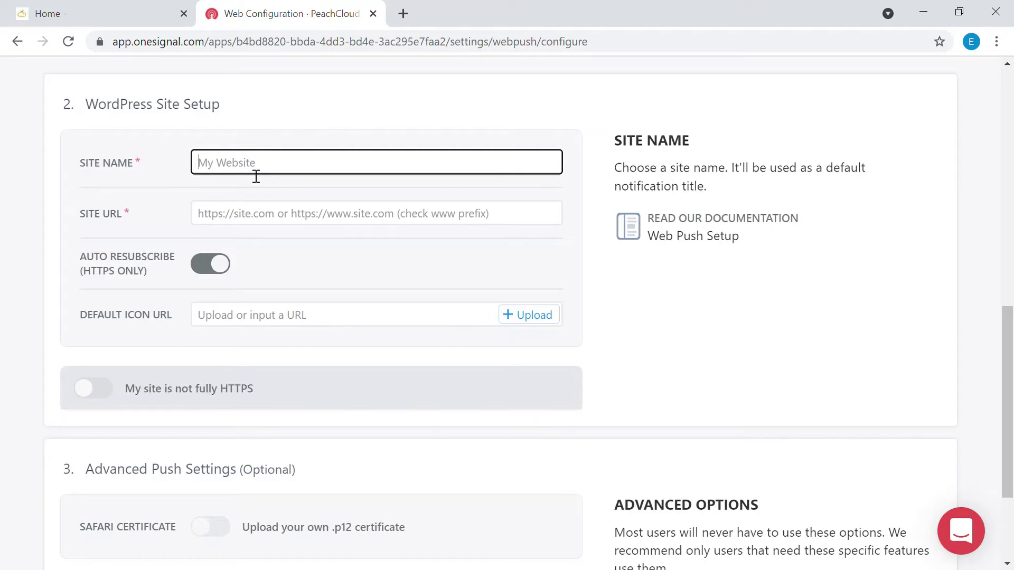
type("Peach Clud")
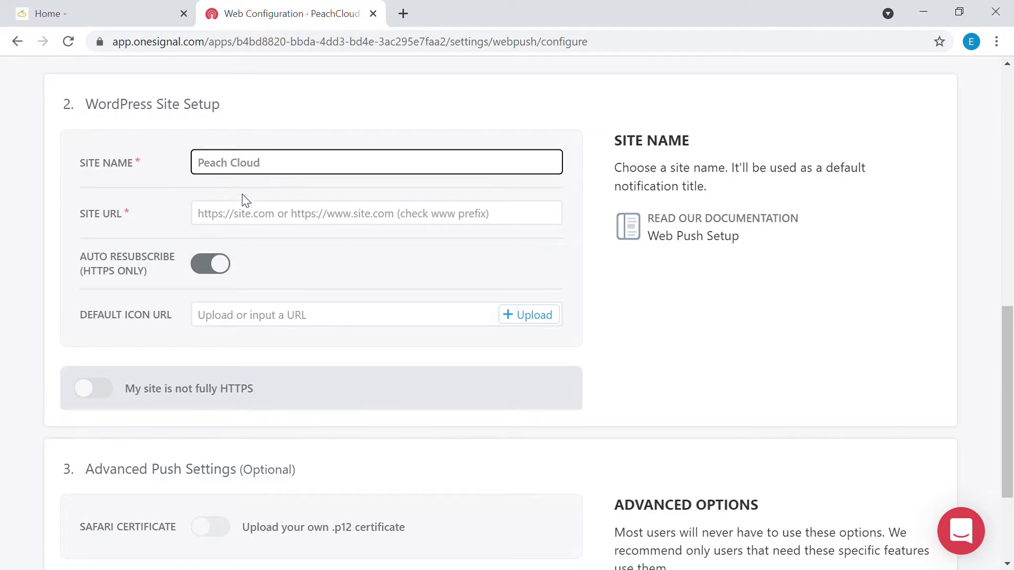
left_click(251, 224)
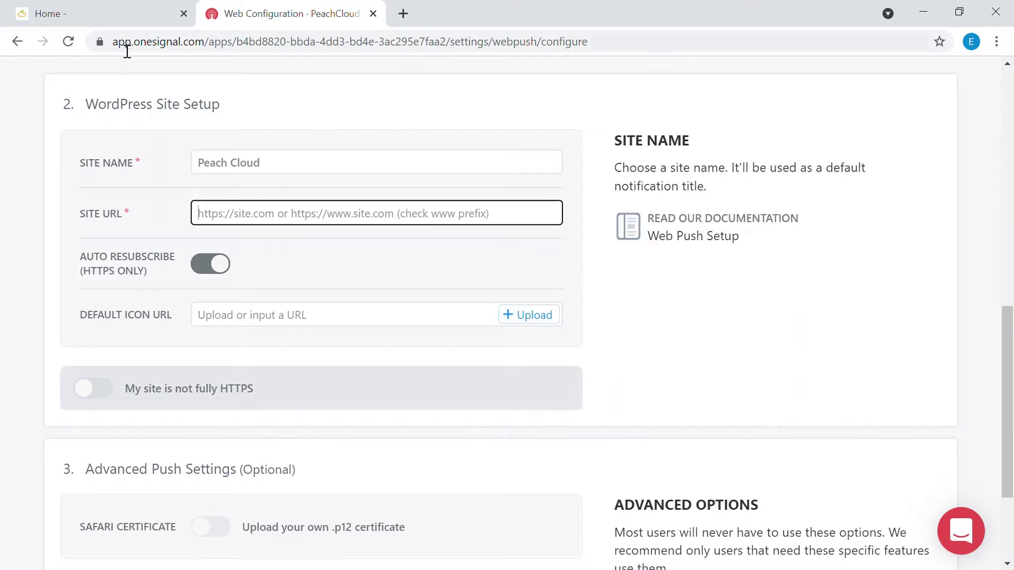
left_click(106, 18)
left_click(169, 49)
key("ctrl+c")
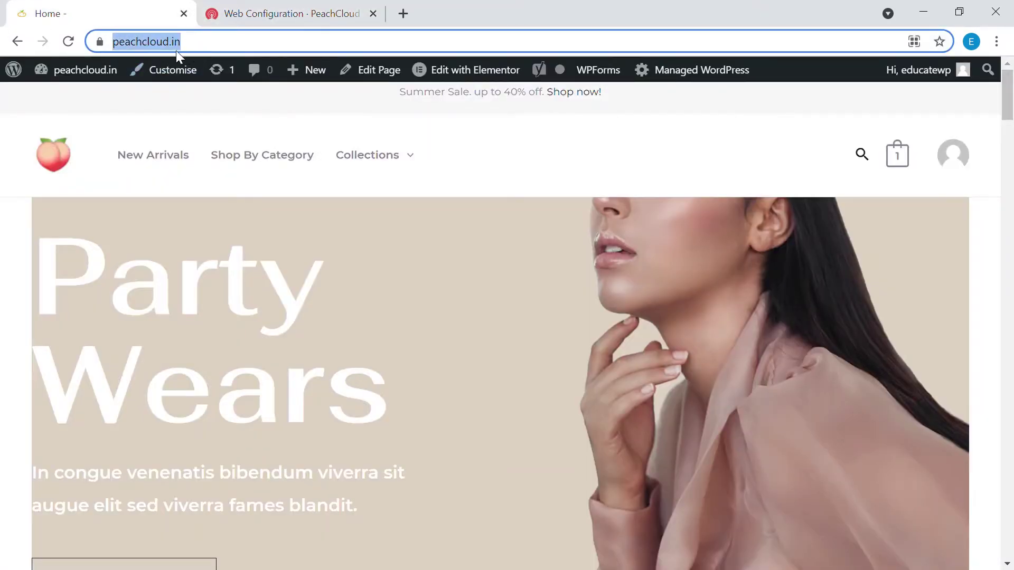
left_click(334, 4)
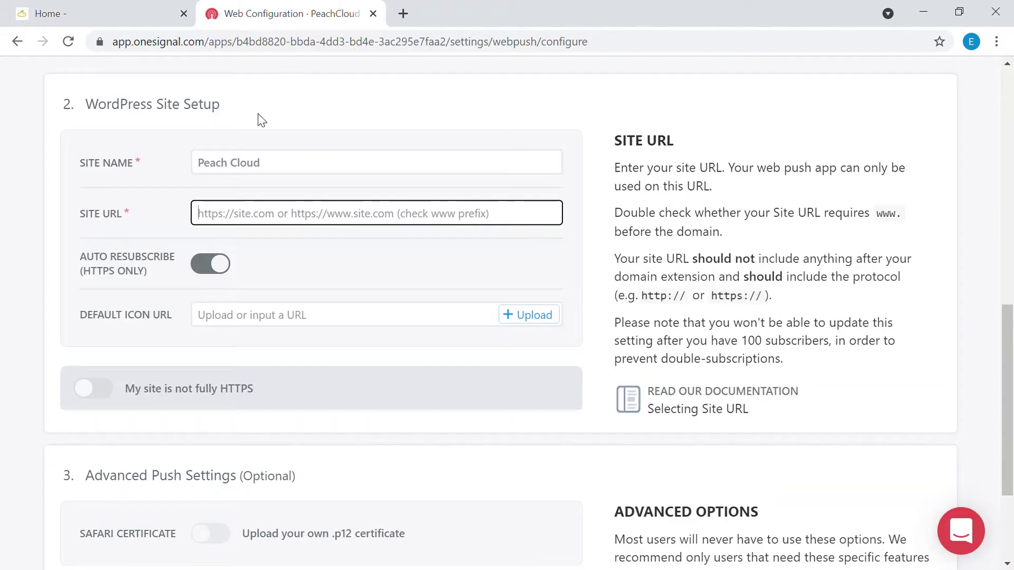
left_click(260, 213)
key("ctrl+v")
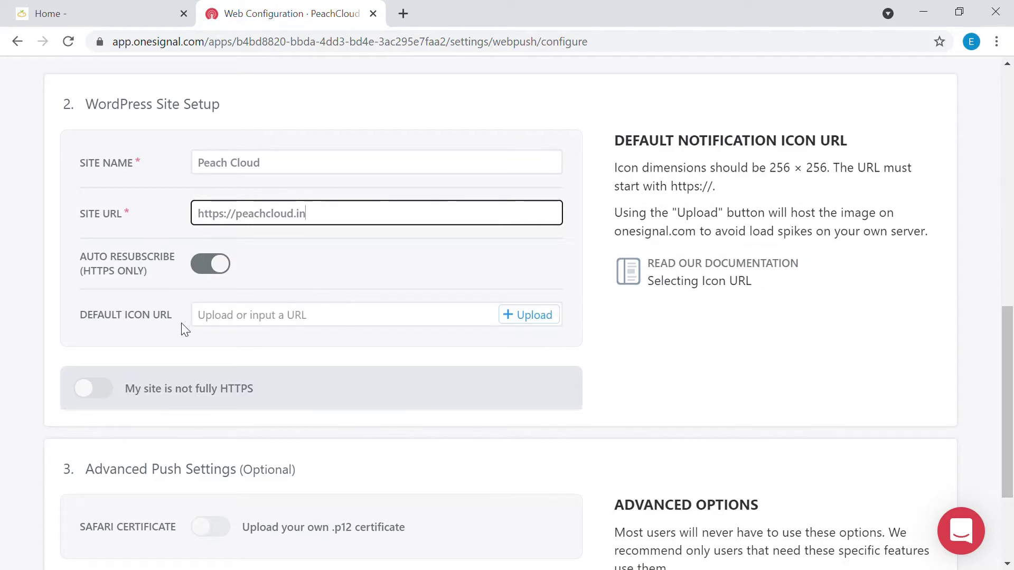
Upload the peach logo as the default notification icon and save the web configuration.
left_click(543, 317)
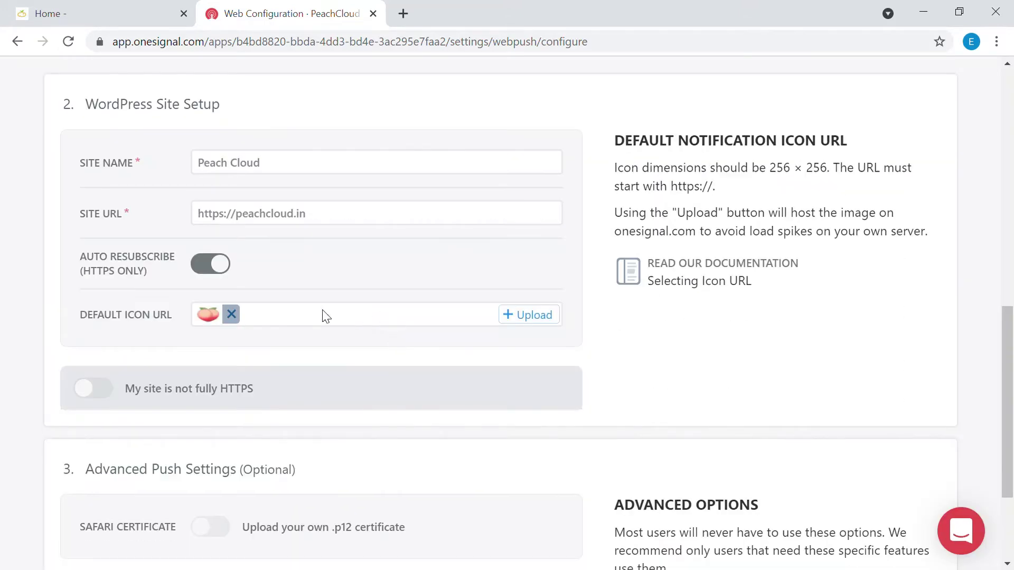
scroll(290, 327, "down", 3)
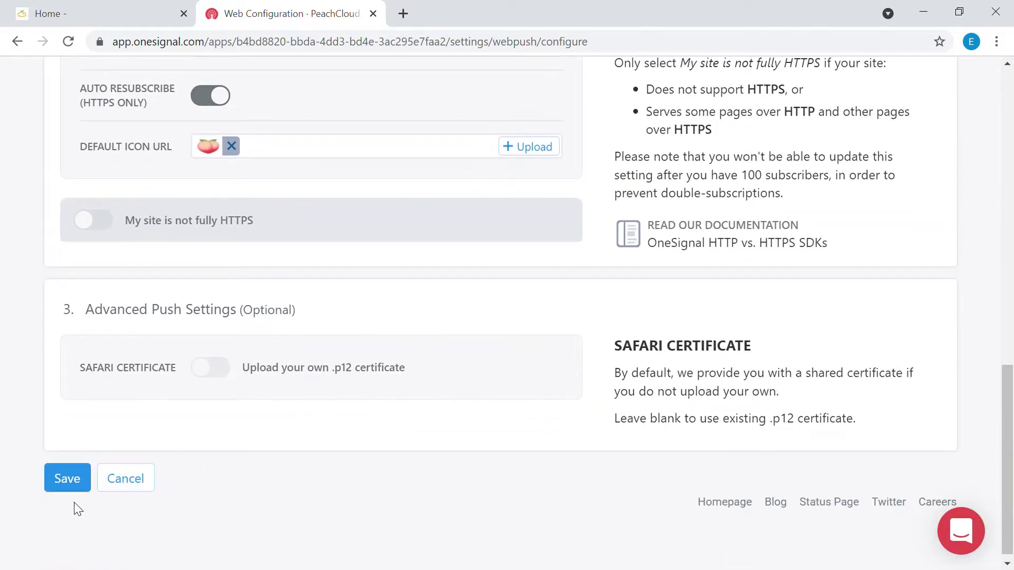
left_click(80, 479)
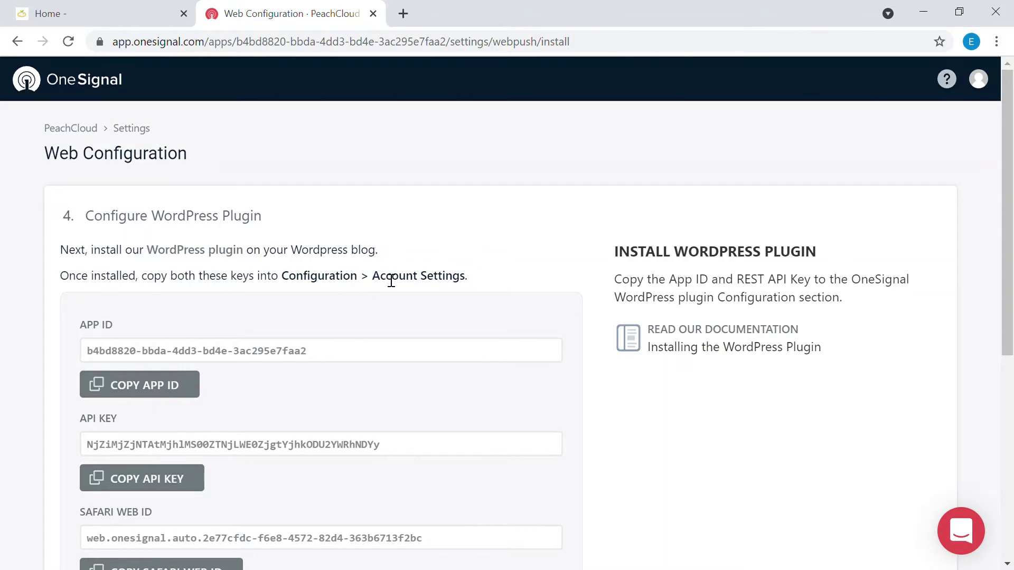
Switch to the peachcloud.in site, open the installed plugins page in its WordPress admin, and dismiss the Elementor notice.
scroll(309, 379, "down", 2)
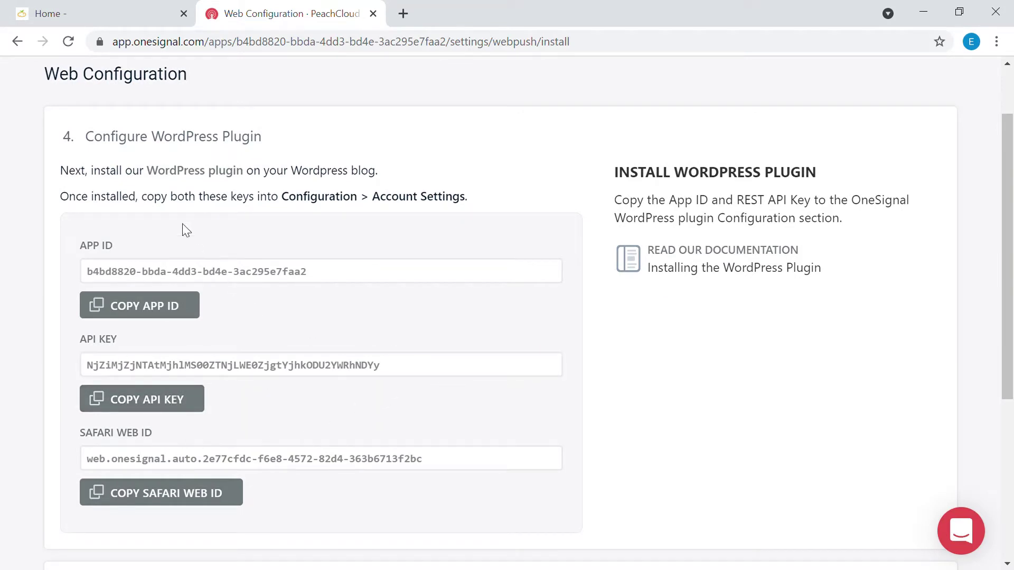
left_click(157, 22)
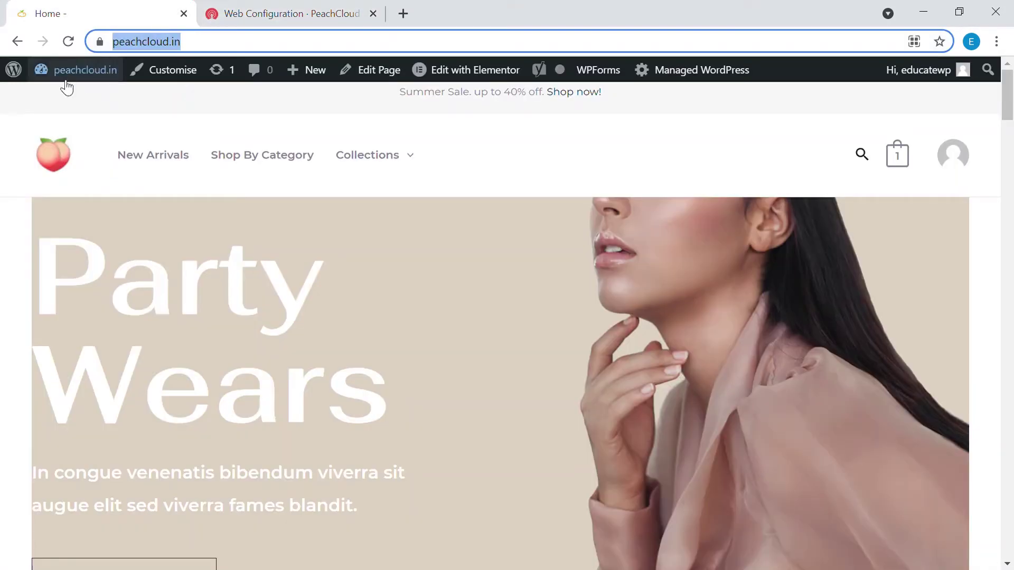
mouse_move(66, 82)
left_click(60, 100)
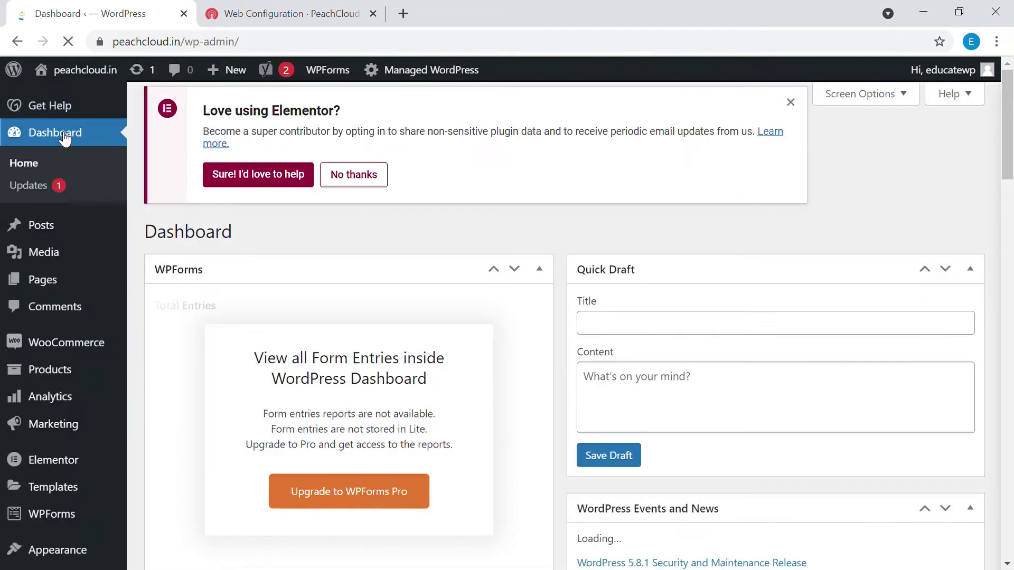
scroll(95, 534, "down", 1)
scroll(95, 534, "down", 3)
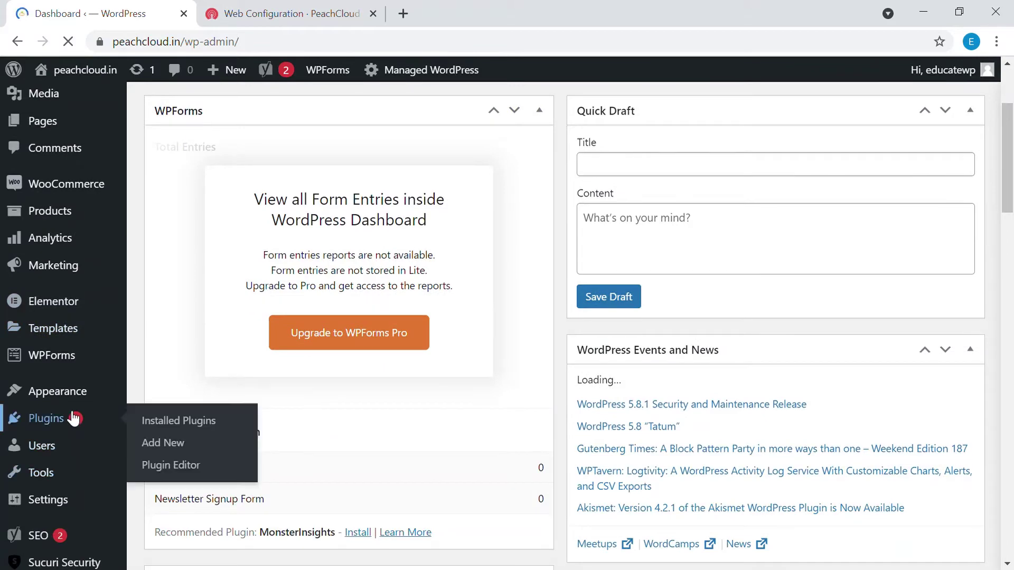
scroll(268, 206, "up", 5)
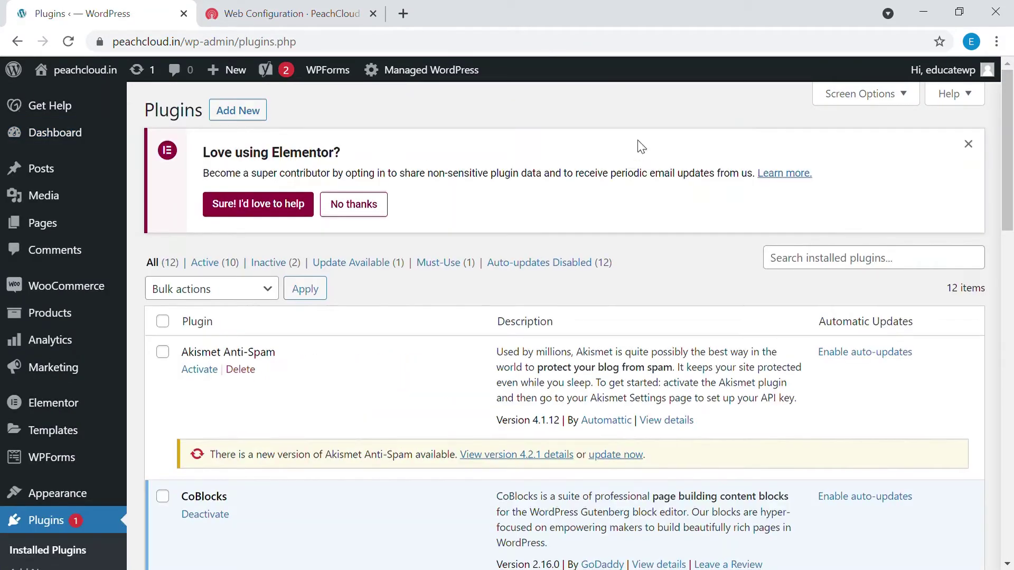
left_click(979, 150)
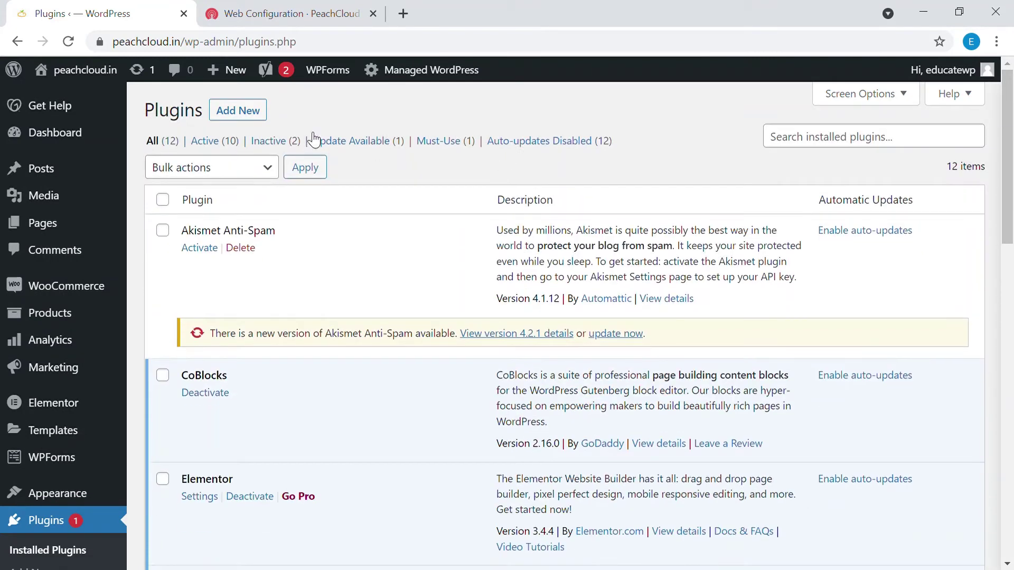
Find the OneSignal – Web Push Notifications plugin by searching new plugins for onesignal, then install and activate it.
left_click(227, 109)
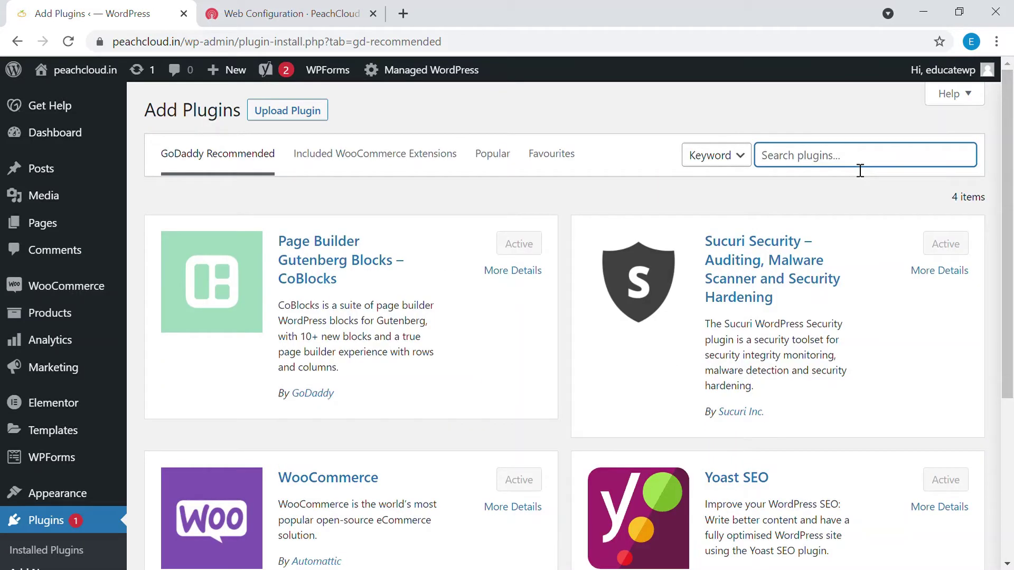
type("onesignal")
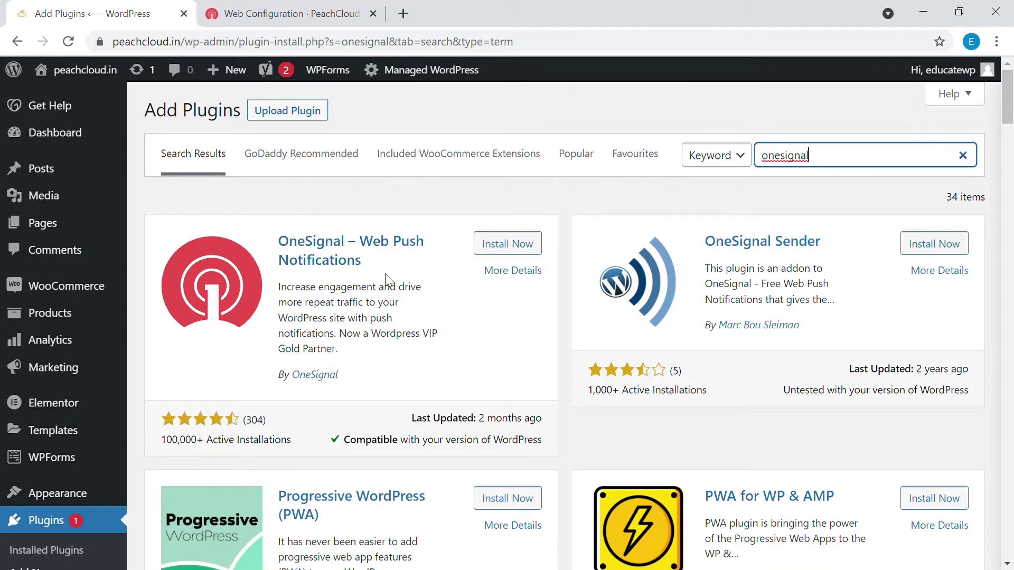
left_click(510, 243)
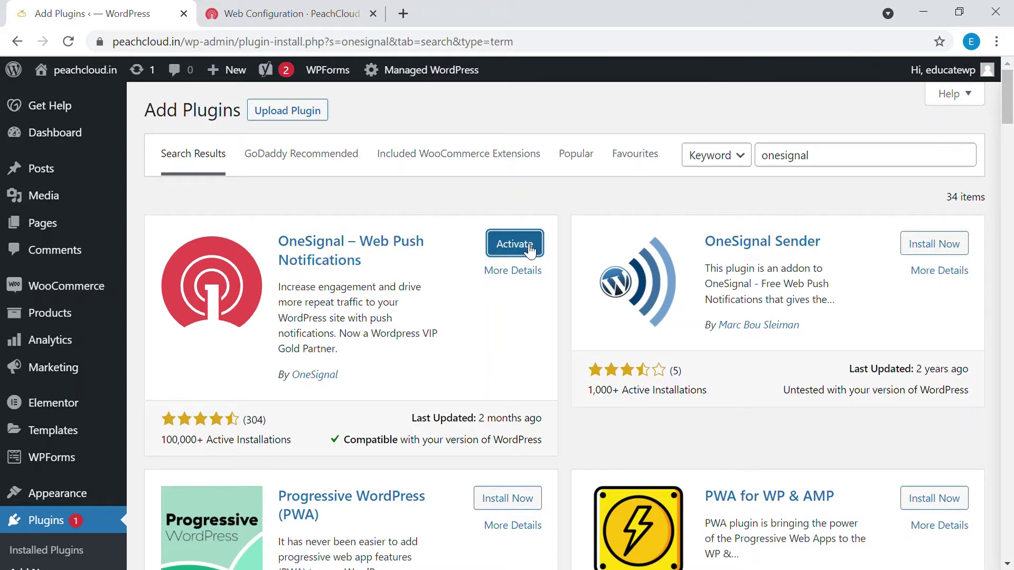
left_click(529, 246)
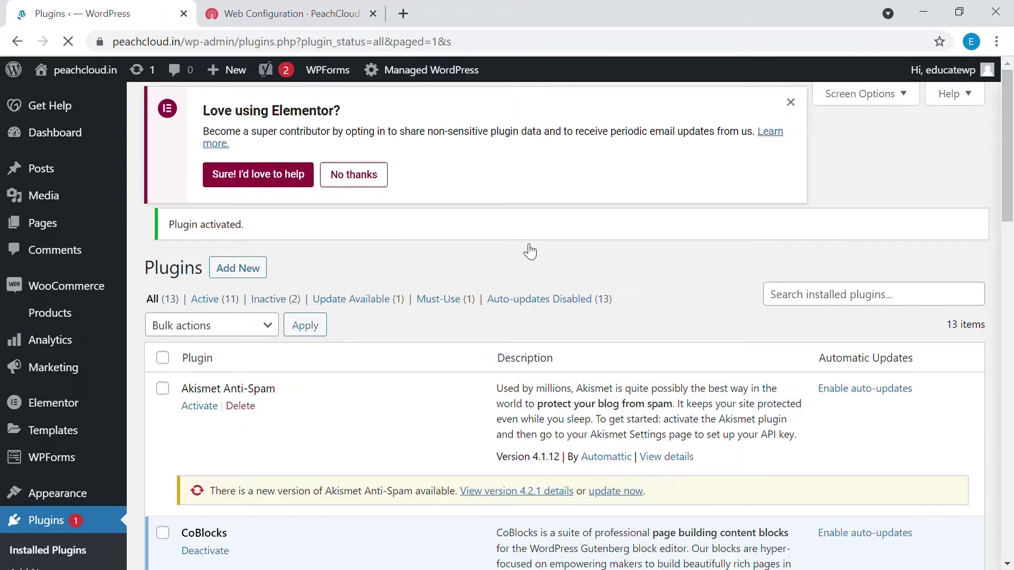
Dismiss the plugin activation notice and check the OneSignal Push Notifications entry in the installed plugins list.
left_click(967, 144)
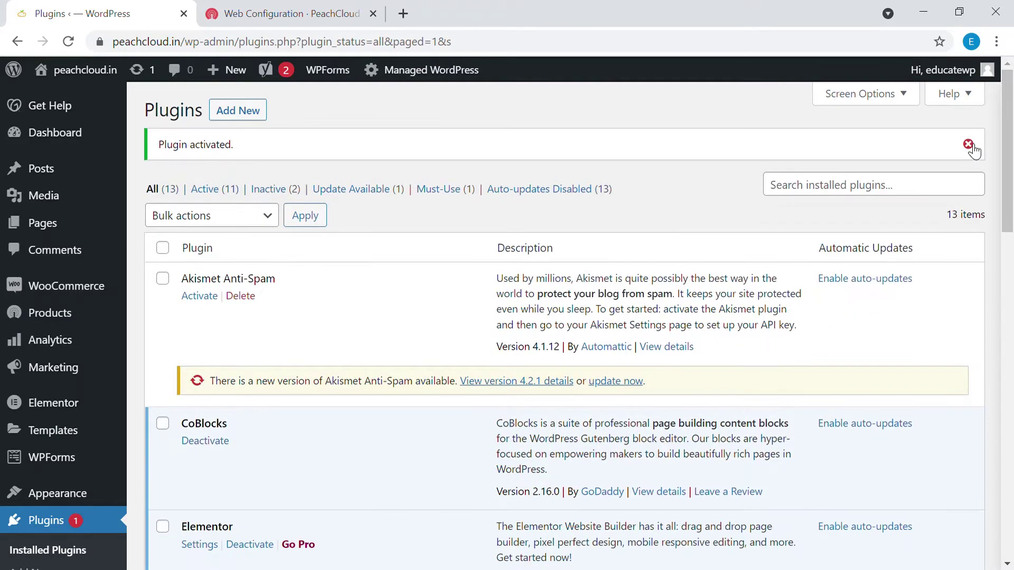
left_click(969, 145)
scroll(681, 242, "down", 5)
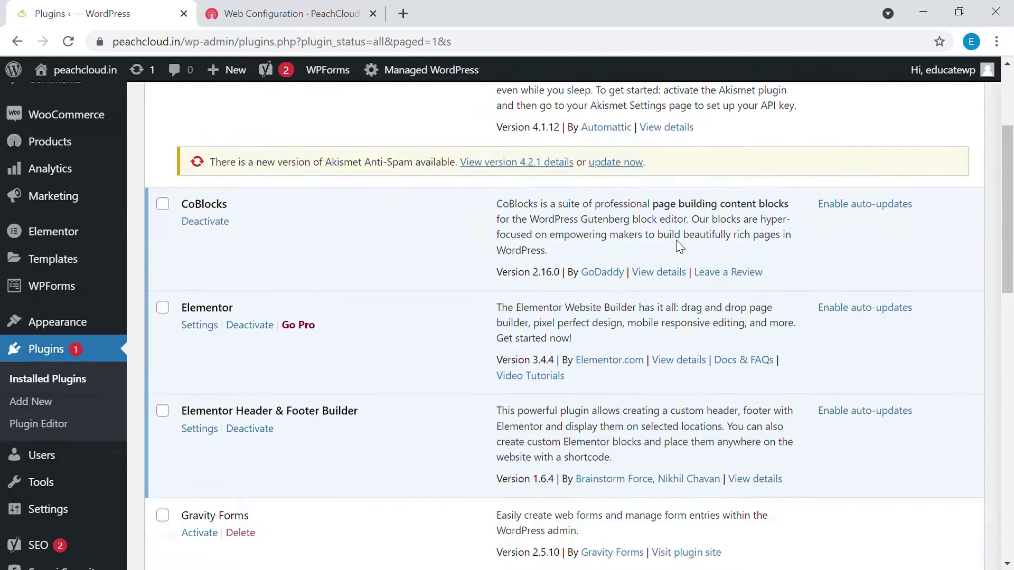
scroll(607, 291, "up", 5)
scroll(599, 318, "down", 10)
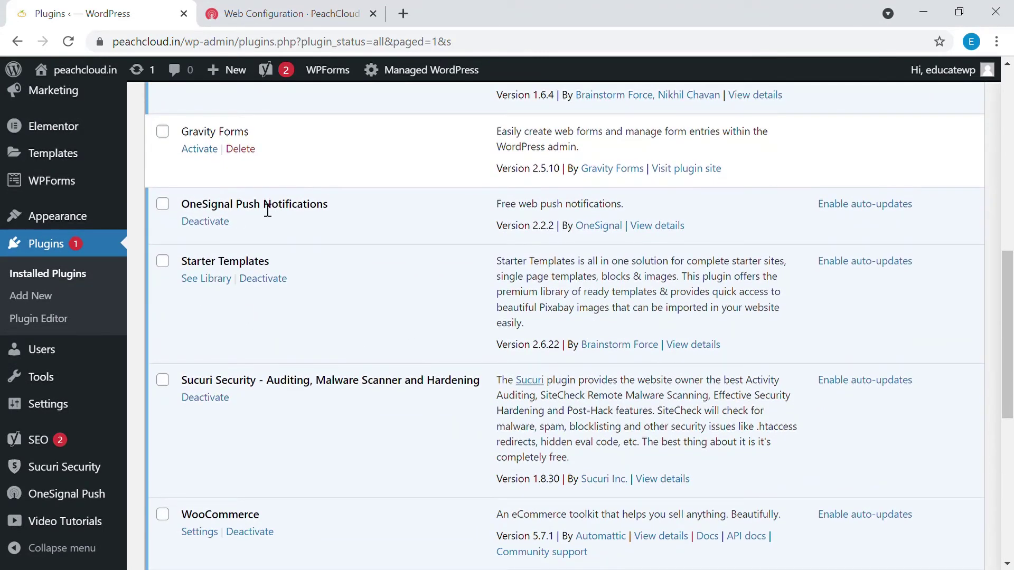
scroll(47, 338, "down", 3)
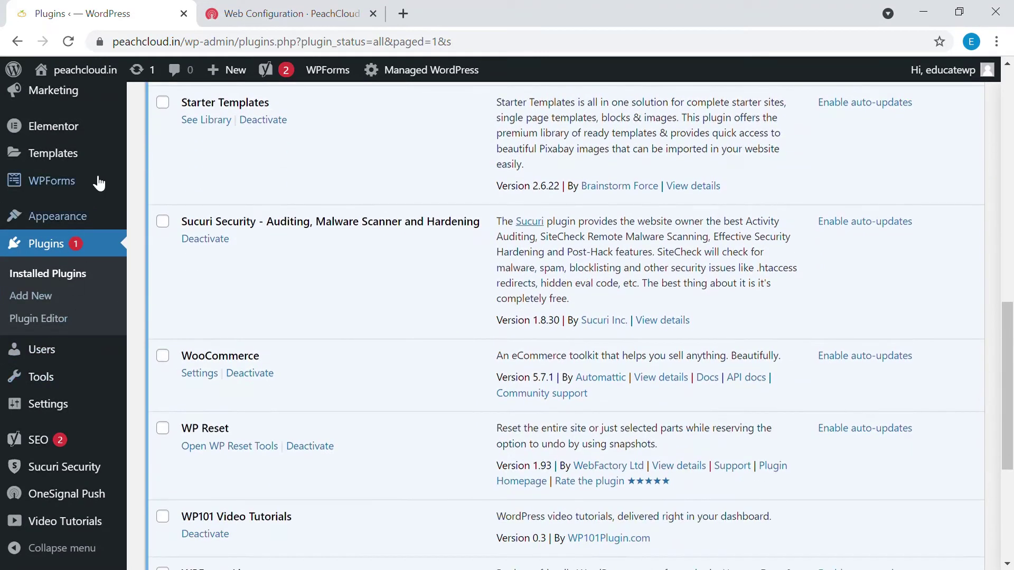
Open the OneSignal Push plugin page and bring up the account settings in its configuration.
left_click(67, 499)
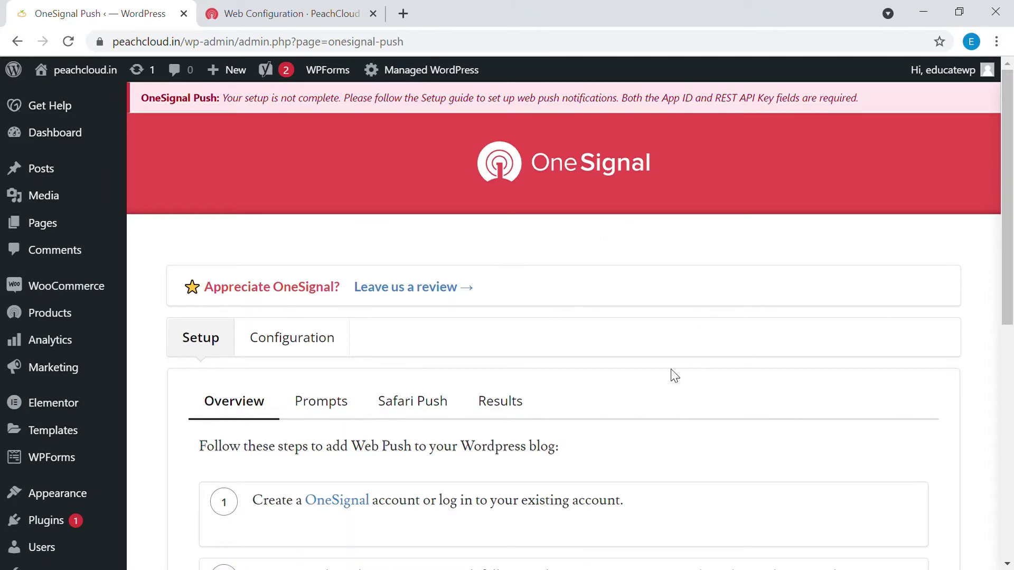
scroll(675, 376, "down", 5)
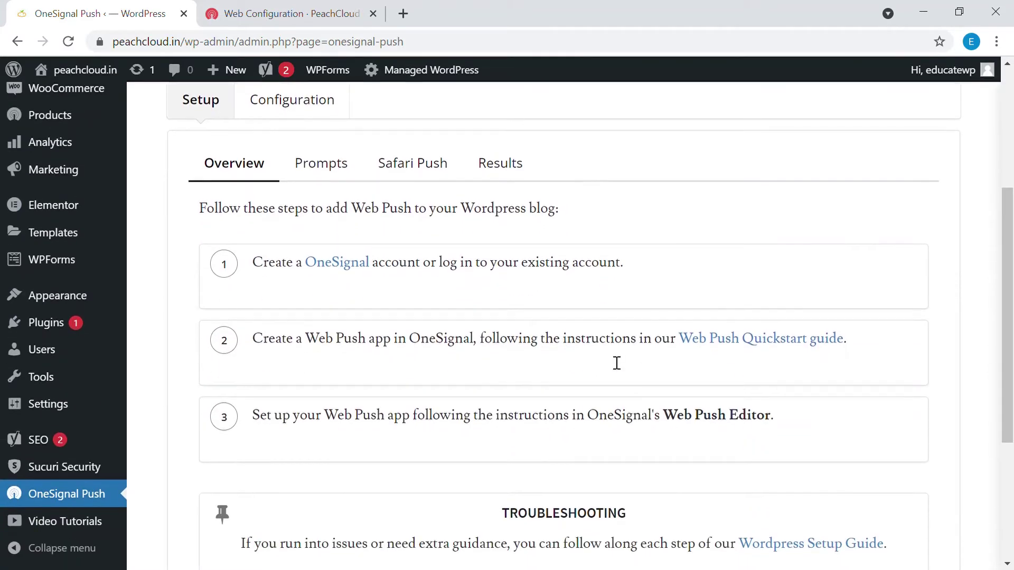
scroll(356, 317, "up", 3)
left_click(299, 272)
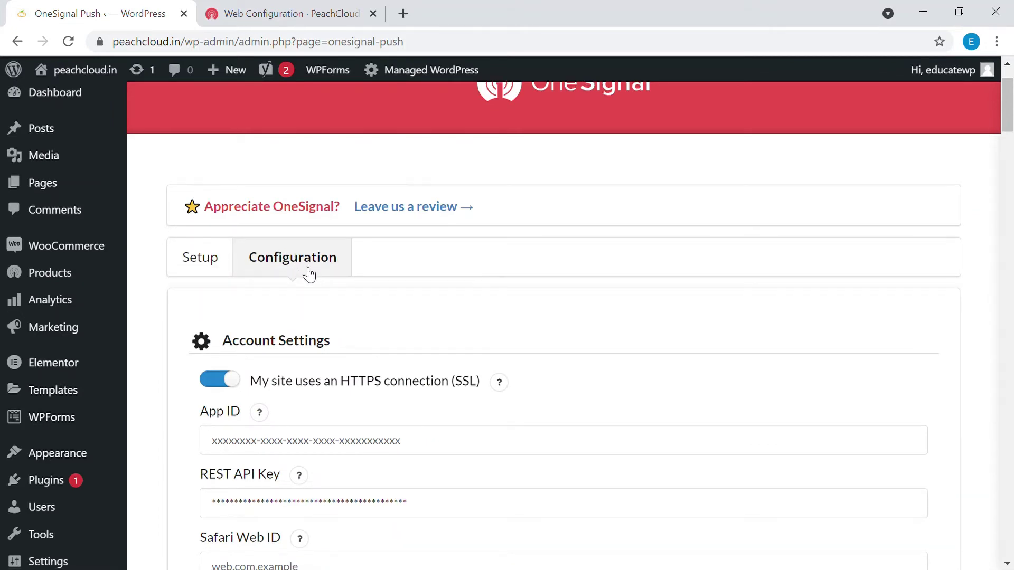
scroll(308, 273, "down", 1)
scroll(296, 197, "down", 1)
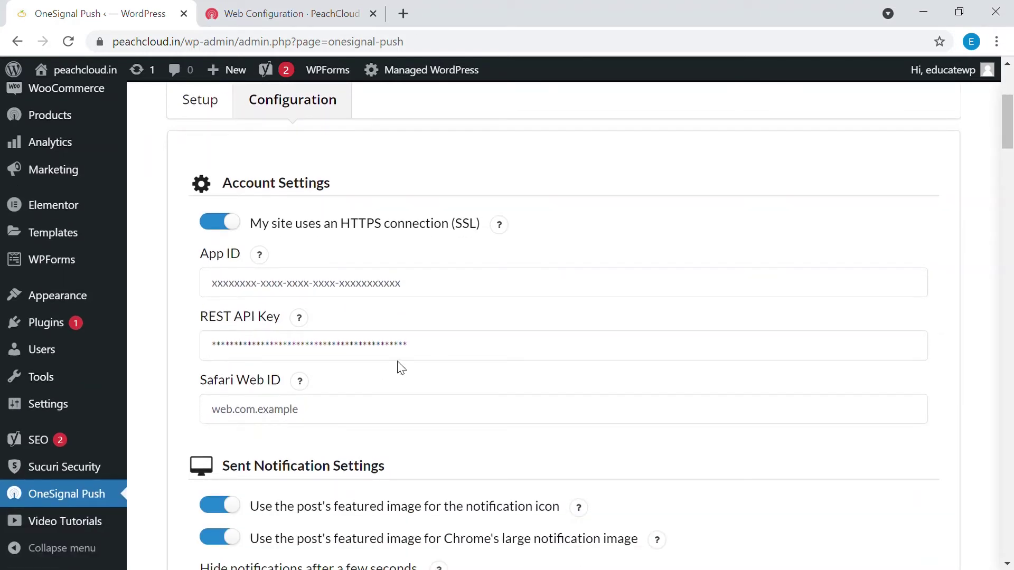
Copy the App ID from OneSignal's web configuration page and enter it as the plugin's App ID in WordPress.
left_click(294, 15)
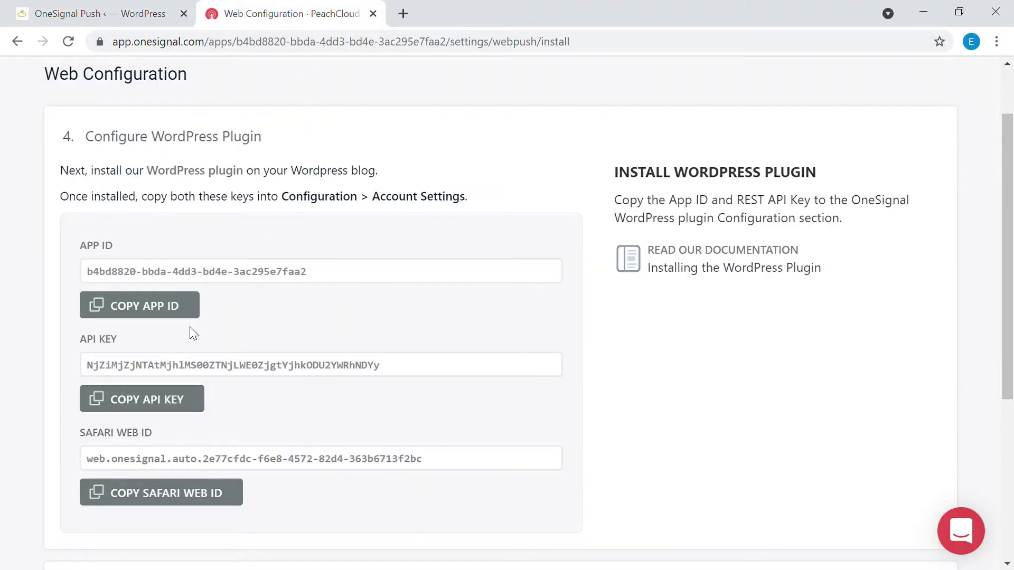
left_click(181, 306)
left_click(100, 13)
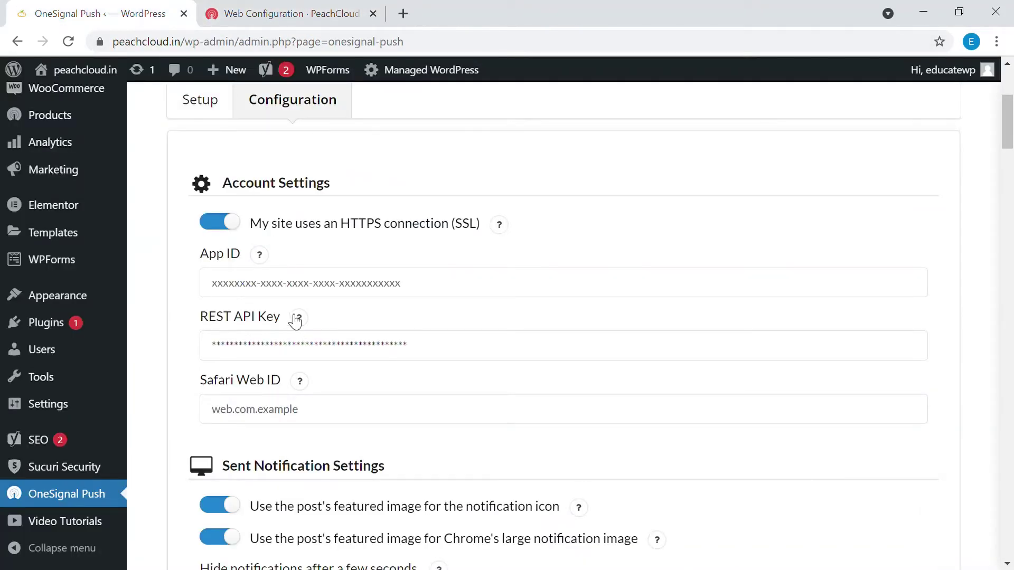
left_click(307, 292)
key("ctrl+v")
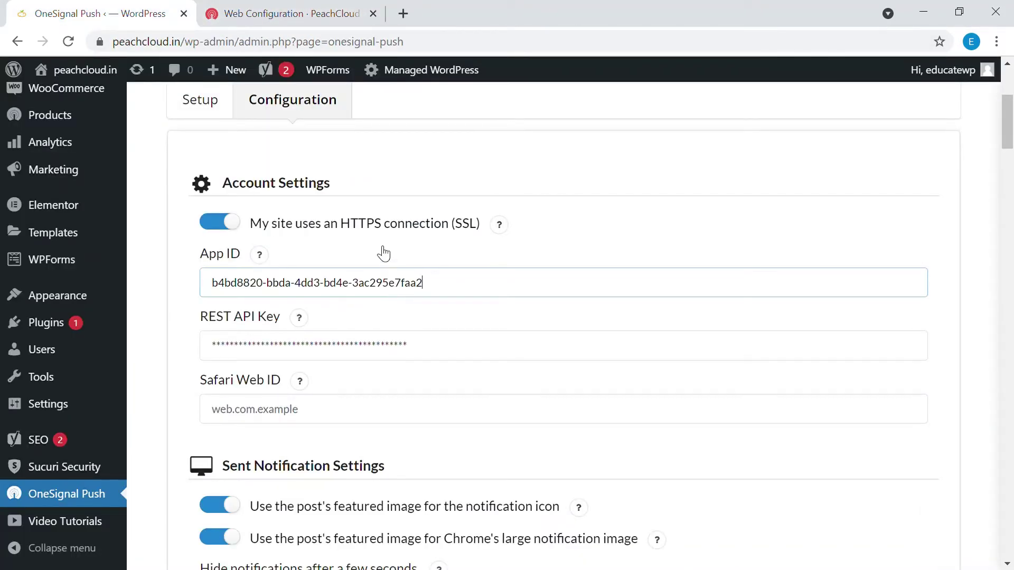
Copy the API key from OneSignal's web configuration page and enter it as the plugin's REST API Key in WordPress.
left_click(322, 13)
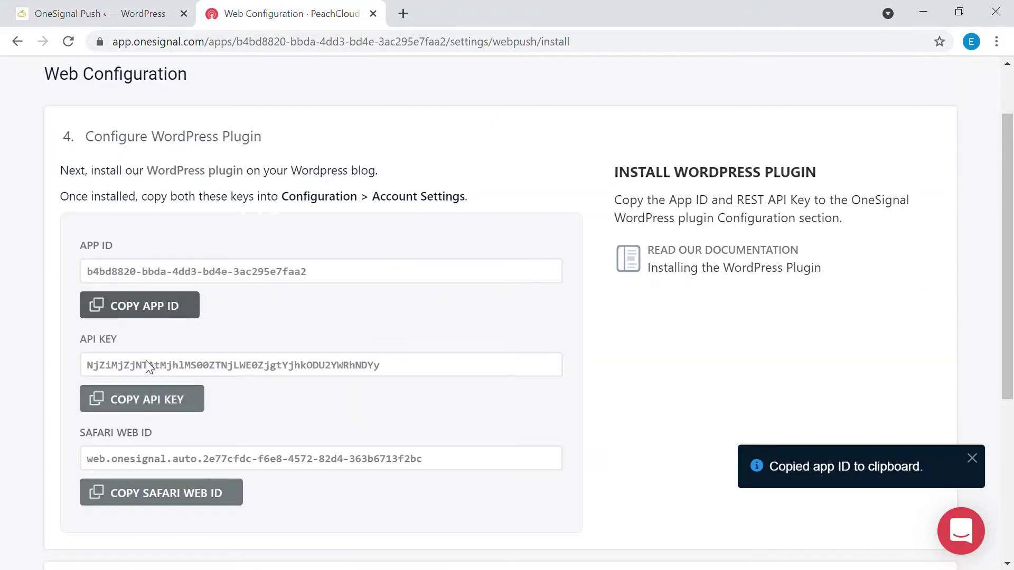
left_click(158, 407)
left_click(100, 13)
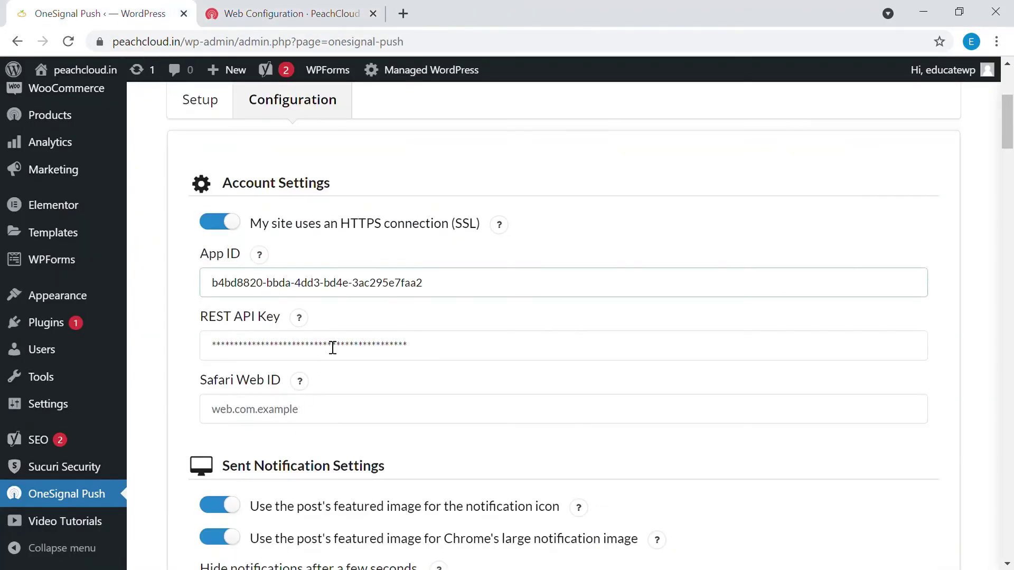
left_click(437, 353)
key("ctrl+a")
key("ctrl+v")
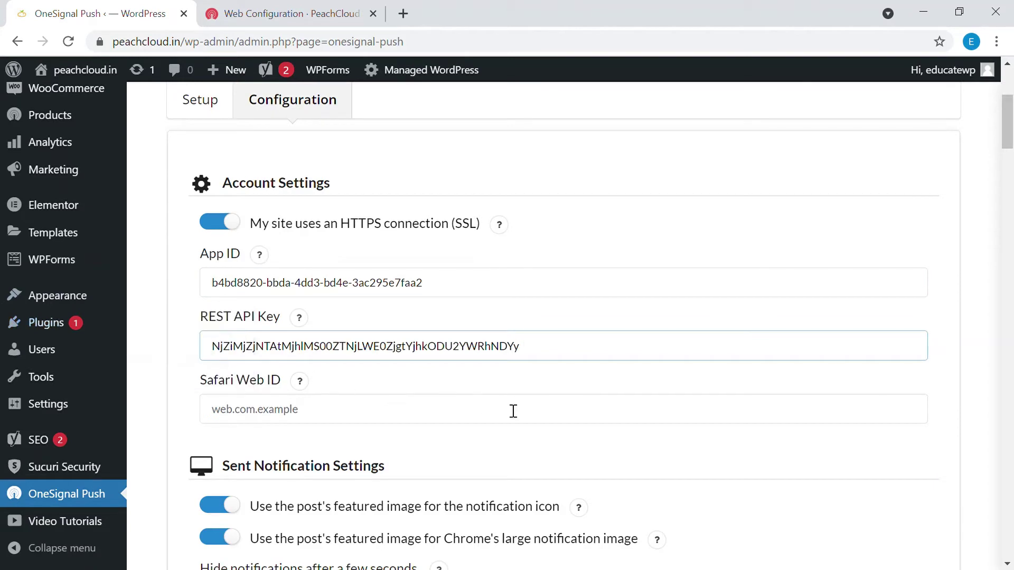
Copy the Safari Web ID from OneSignal's web configuration page and enter it in the plugin's Safari Web ID field.
scroll(344, 385, "down", 1)
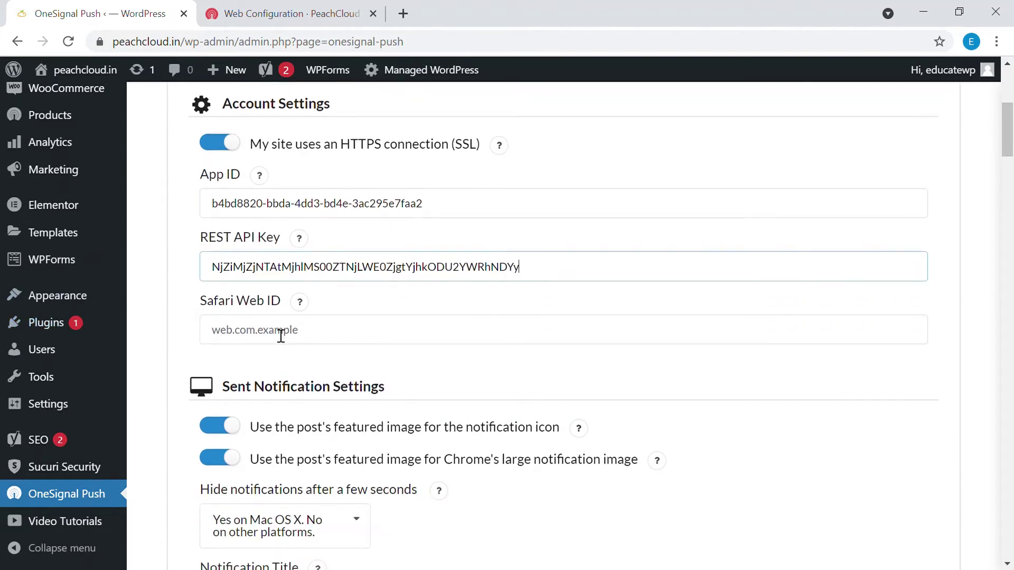
left_click(346, 15)
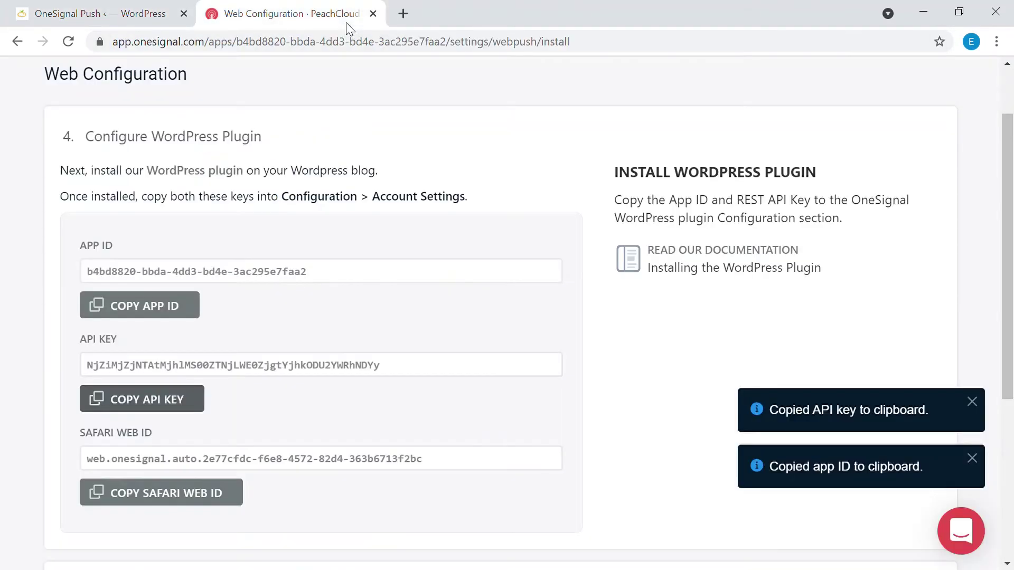
left_click(209, 493)
left_click(100, 13)
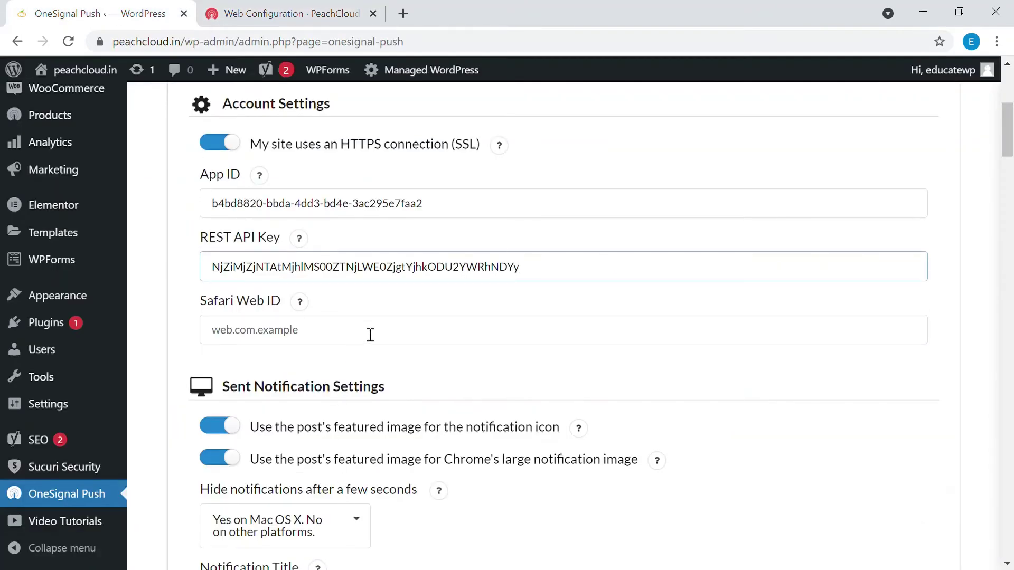
left_click(239, 329)
key("ctrl+v")
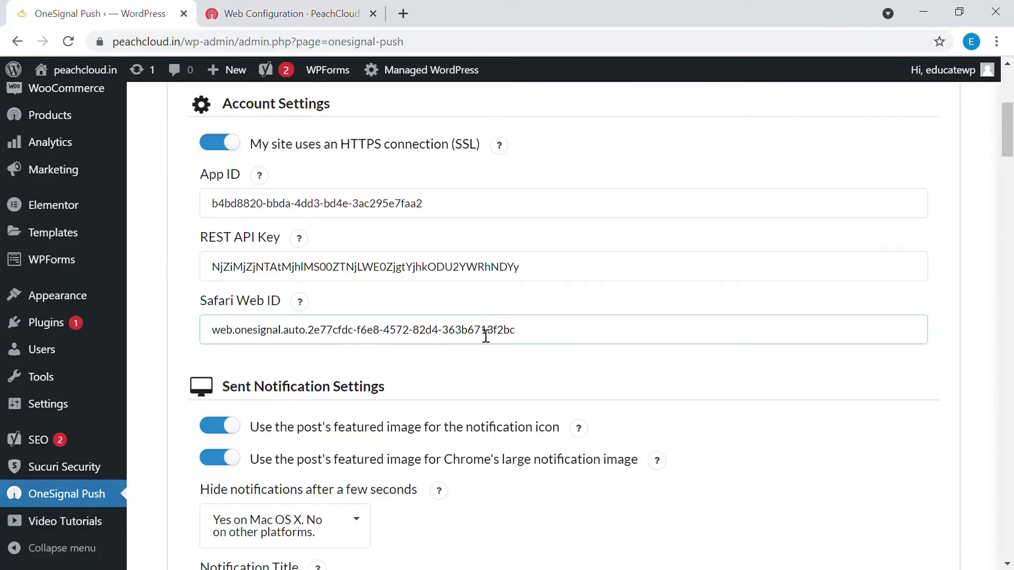
Set "Hide notifications after a few seconds" to No in the sent notification settings.
scroll(513, 350, "down", 2)
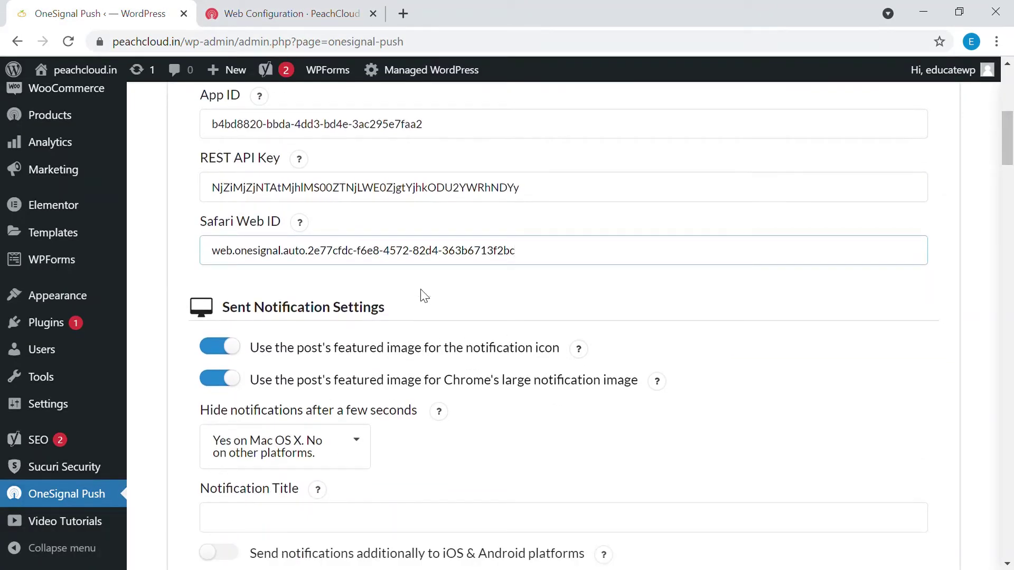
scroll(456, 274, "up", 5)
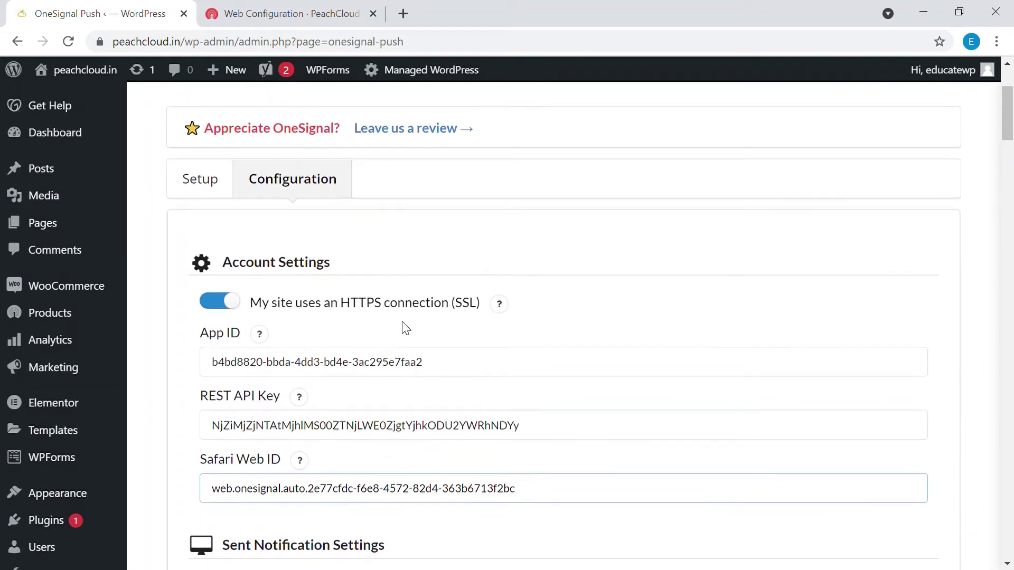
scroll(407, 330, "down", 3)
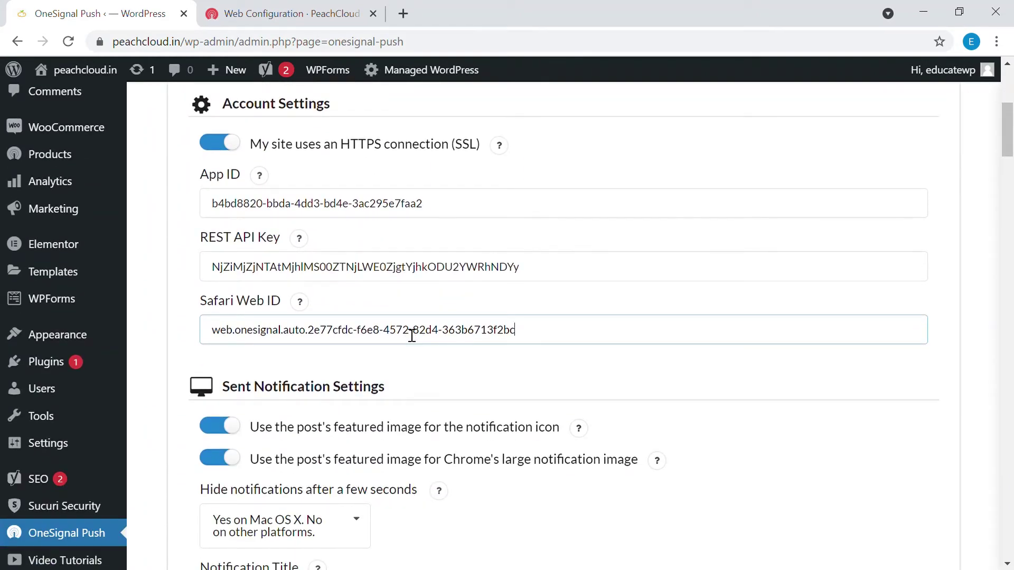
scroll(428, 326, "down", 5)
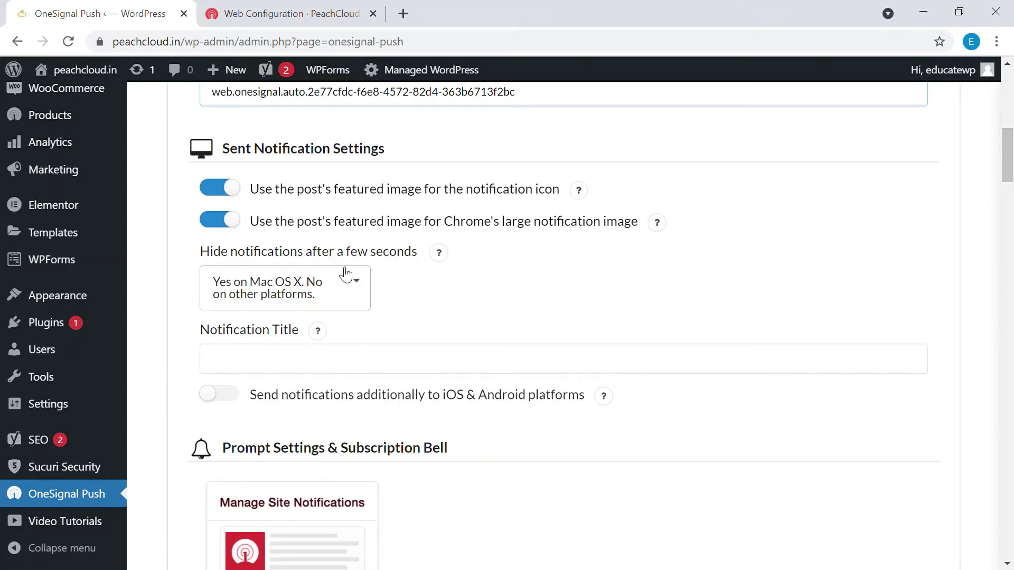
left_click(360, 277)
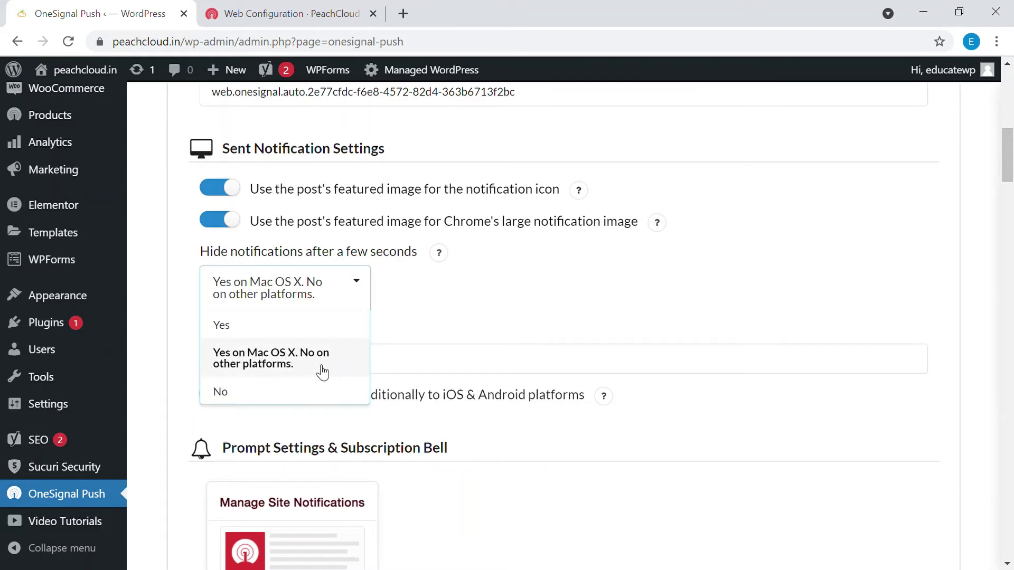
left_click(285, 402)
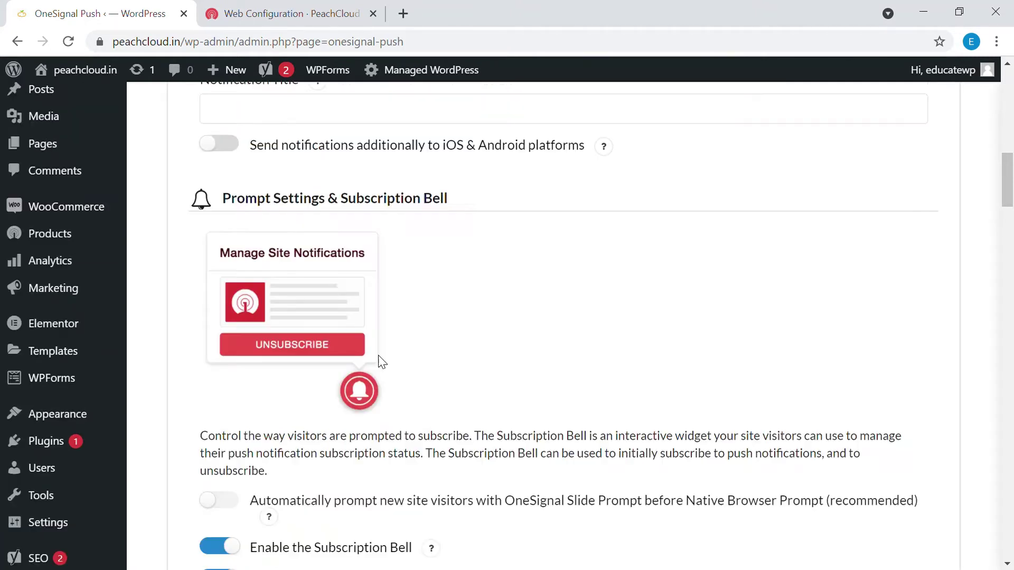
Turn on automatic OneSignal Slide Prompts for new site visitors, and switch the Subscription Bell off and back on.
scroll(348, 359, "down", 4)
scroll(380, 384, "down", 3)
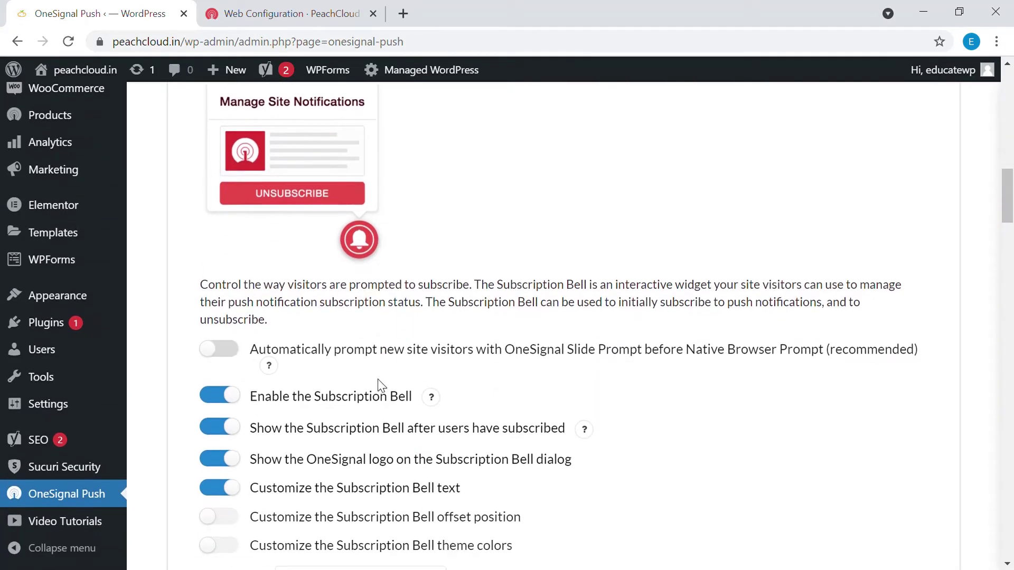
left_click(228, 388)
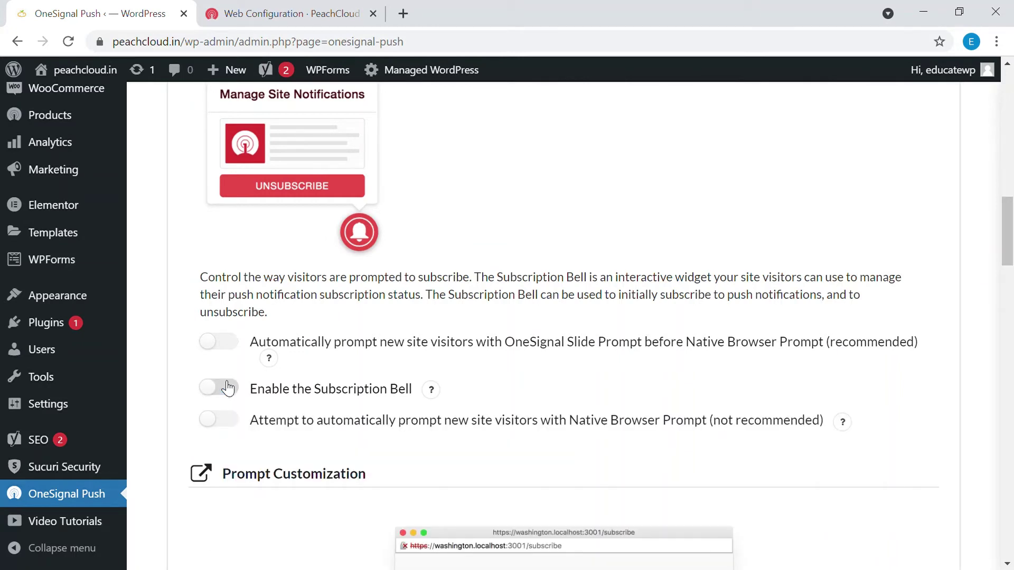
left_click(231, 345)
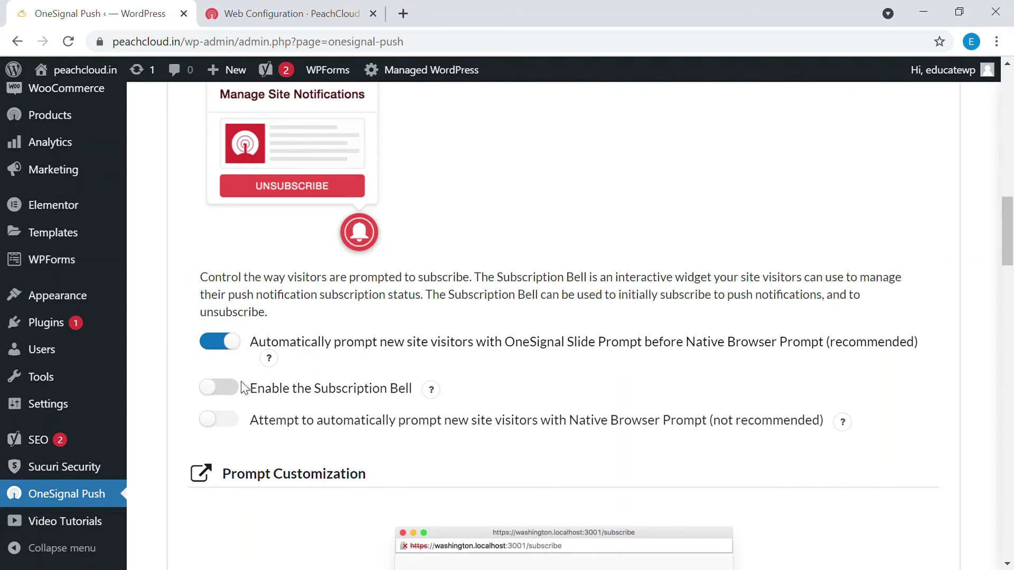
scroll(296, 364, "down", 2)
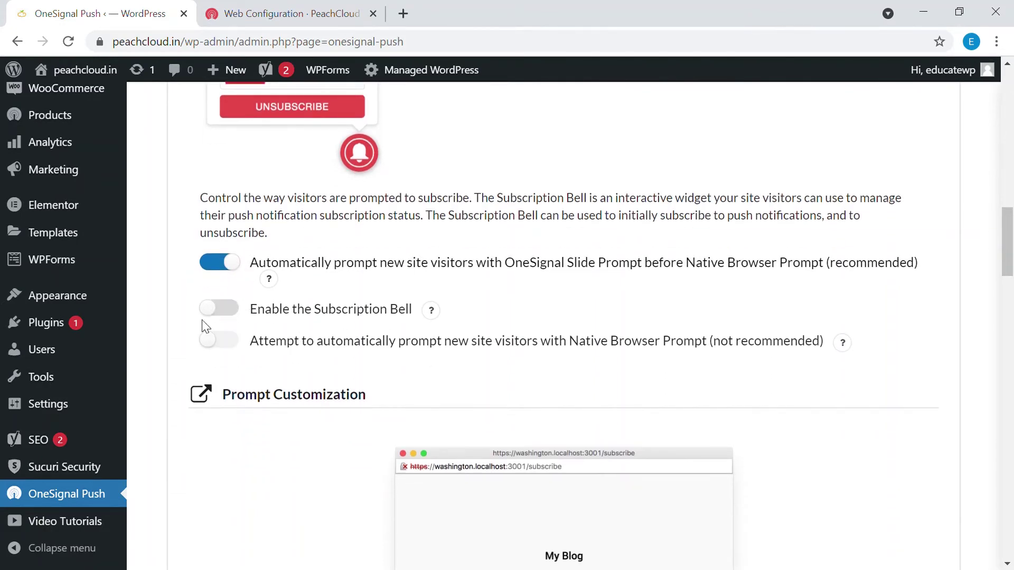
left_click(240, 313)
scroll(354, 348, "down", 1)
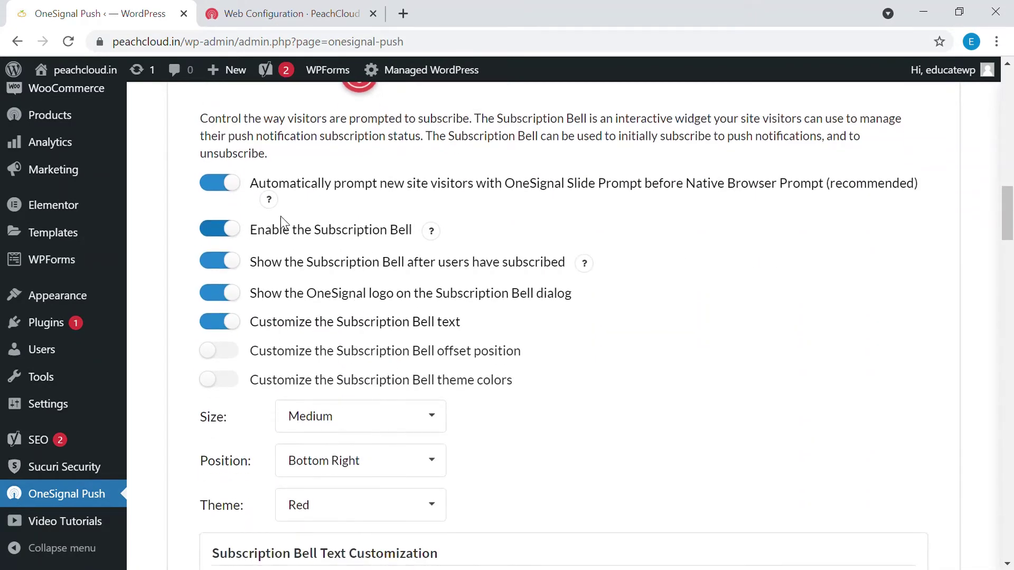
Go through the remaining plugin options and save the OneSignal configuration in WordPress.
scroll(426, 452, "down", 9)
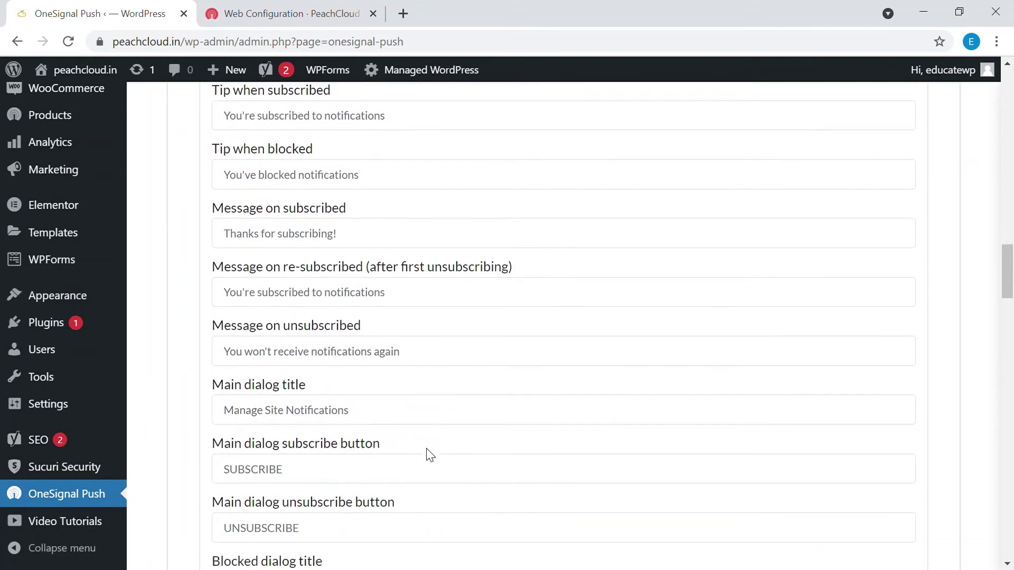
scroll(431, 455, "down", 15)
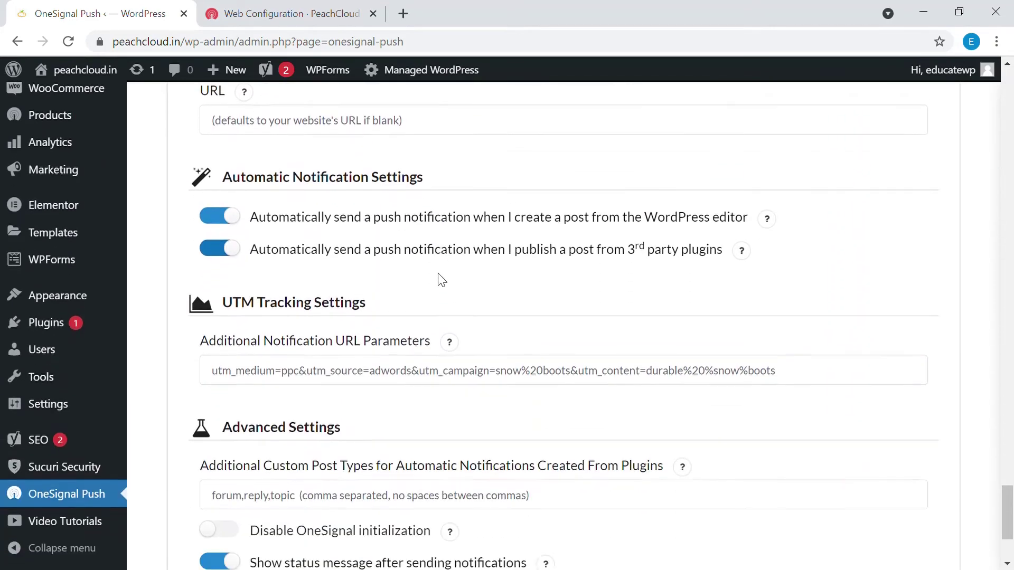
scroll(441, 280, "down", 3)
left_click(228, 472)
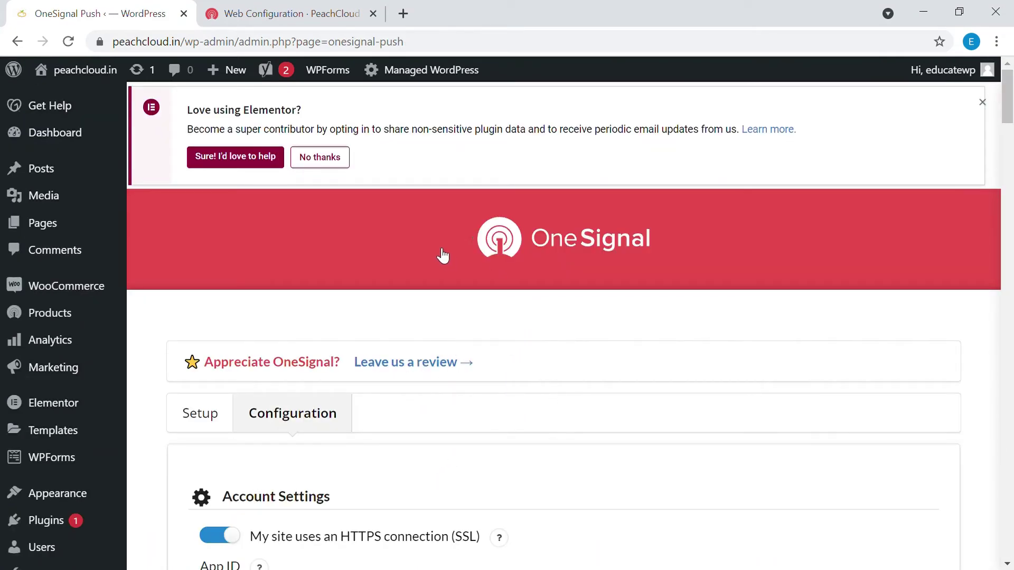
Return to OneSignal's web configuration page and finish the WordPress web push setup.
left_click(294, 20)
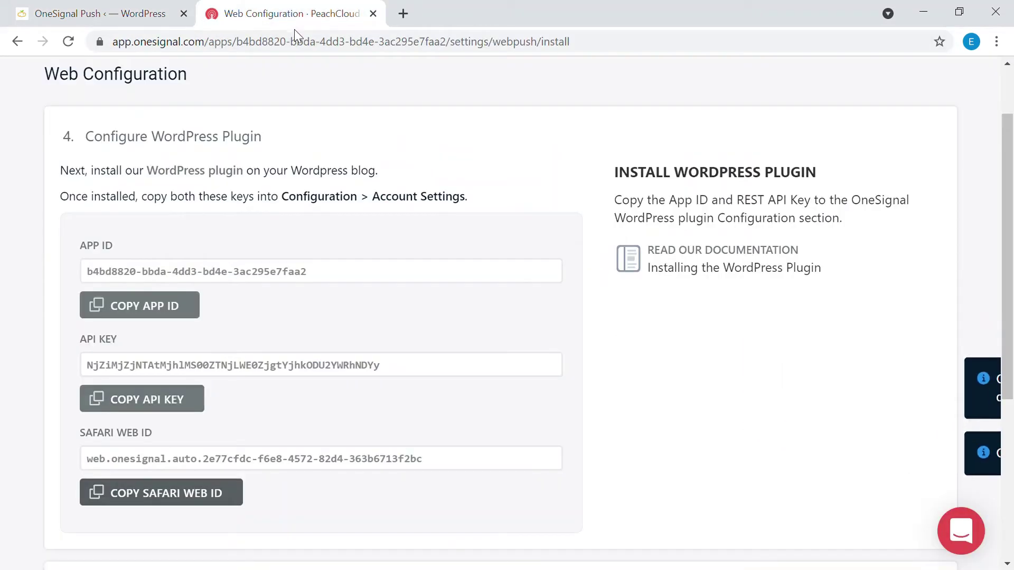
scroll(370, 238, "down", 5)
scroll(360, 244, "down", 1)
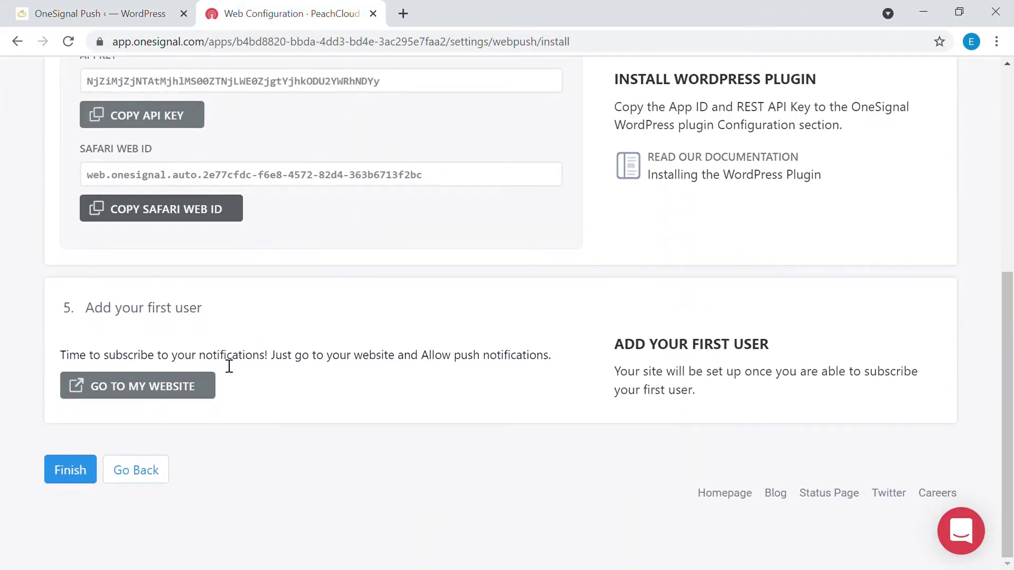
left_click(89, 479)
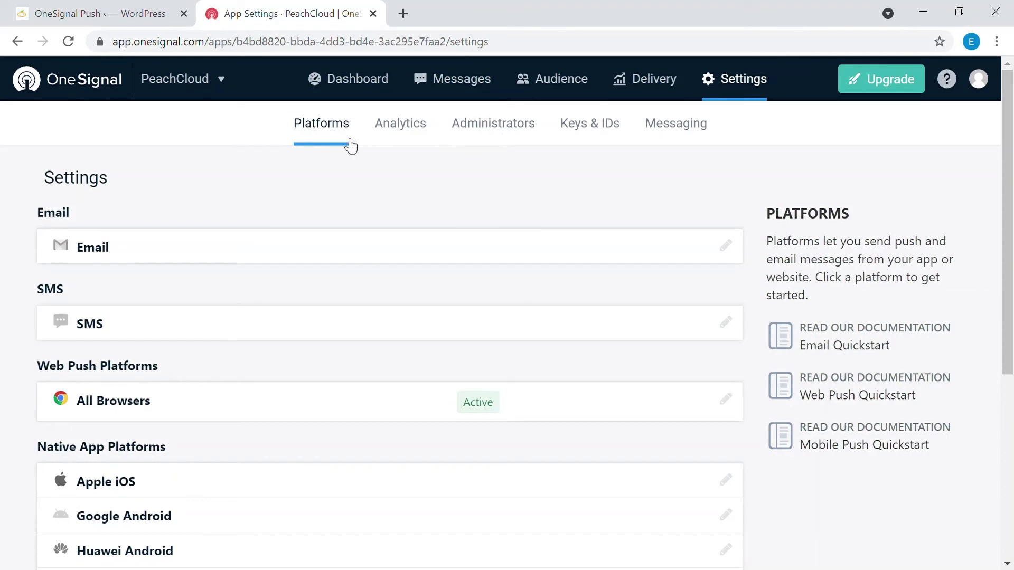
Open the OneSignal dashboard, switch to the peachcloud.in home page, and allow its push notifications.
left_click(348, 95)
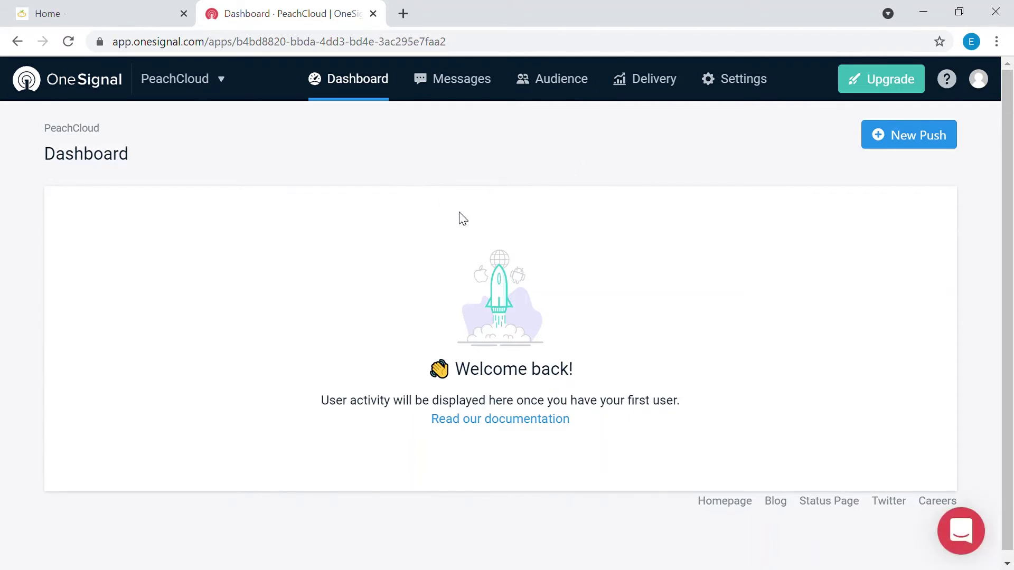
left_click(108, 17)
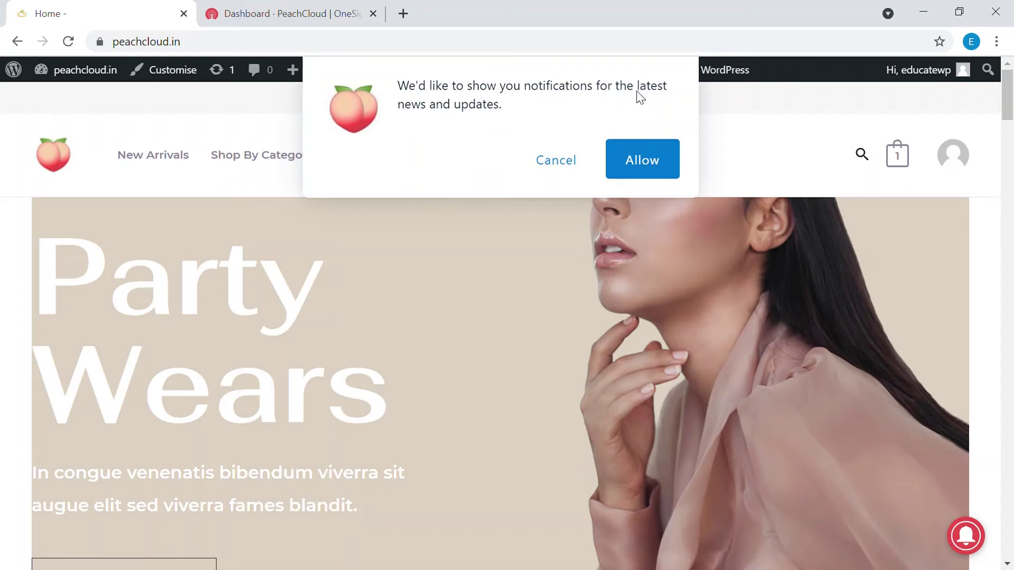
left_click(669, 159)
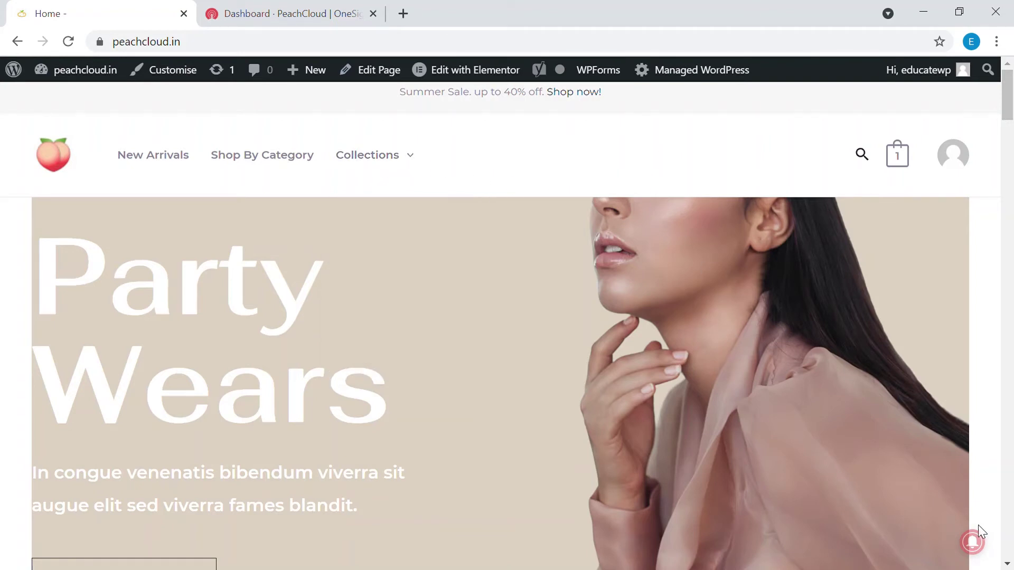
View the subscription bell's Manage Site Notifications panel on the site and close it again.
mouse_move(978, 532)
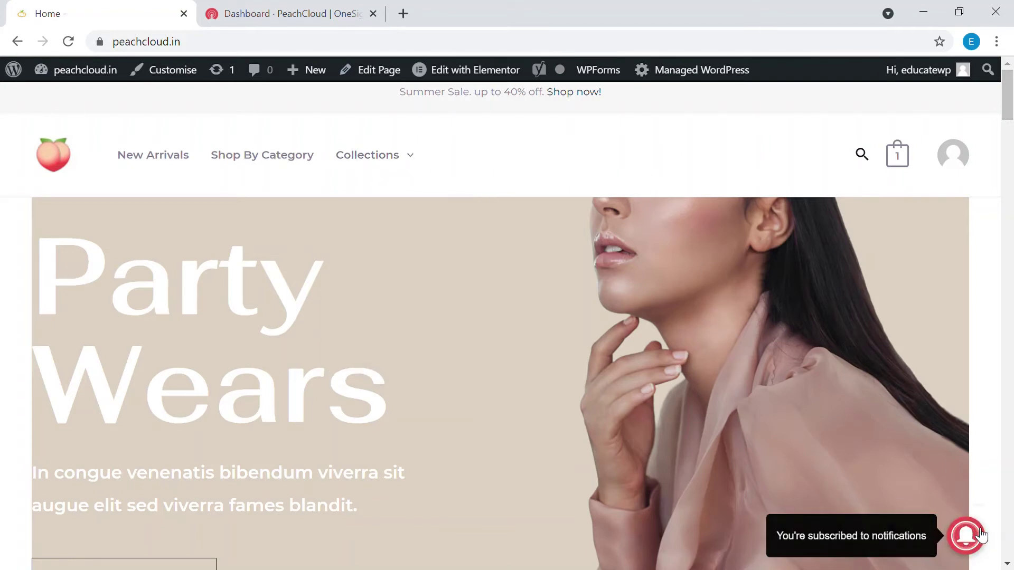
left_click(980, 535)
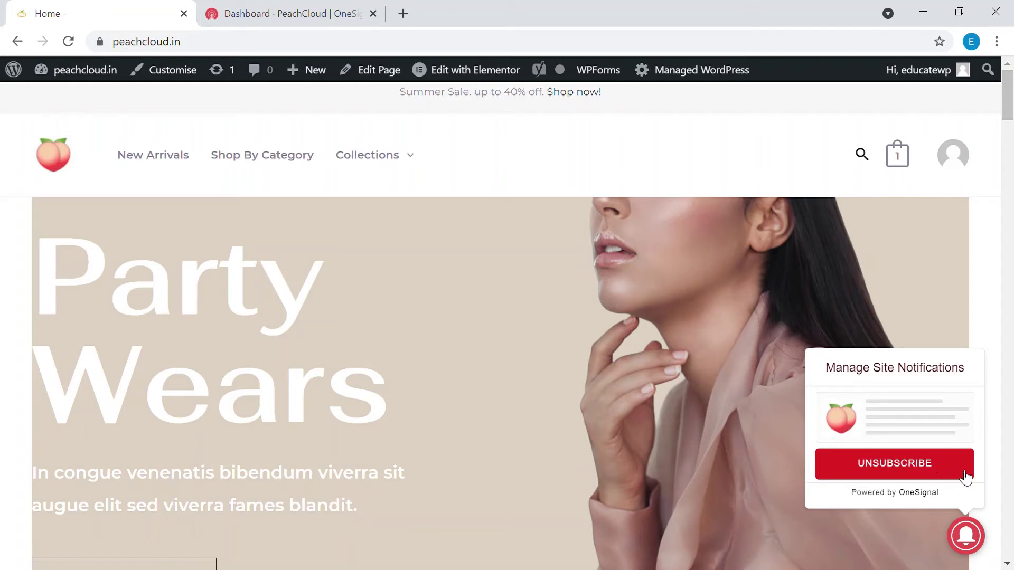
left_click(991, 546)
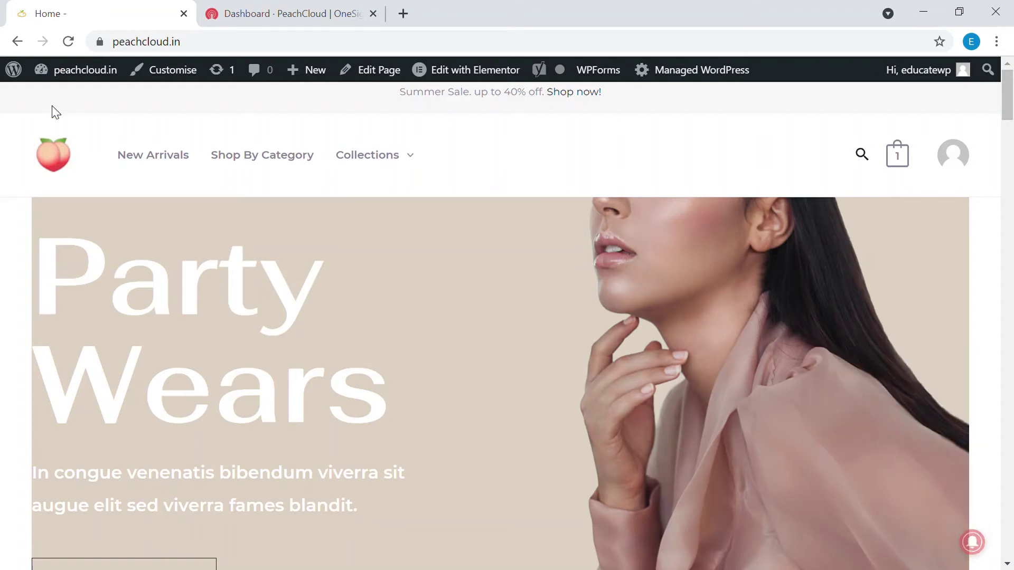
Start a new push notification in OneSignal and name the message "Peachcloud sale".
left_click(254, 16)
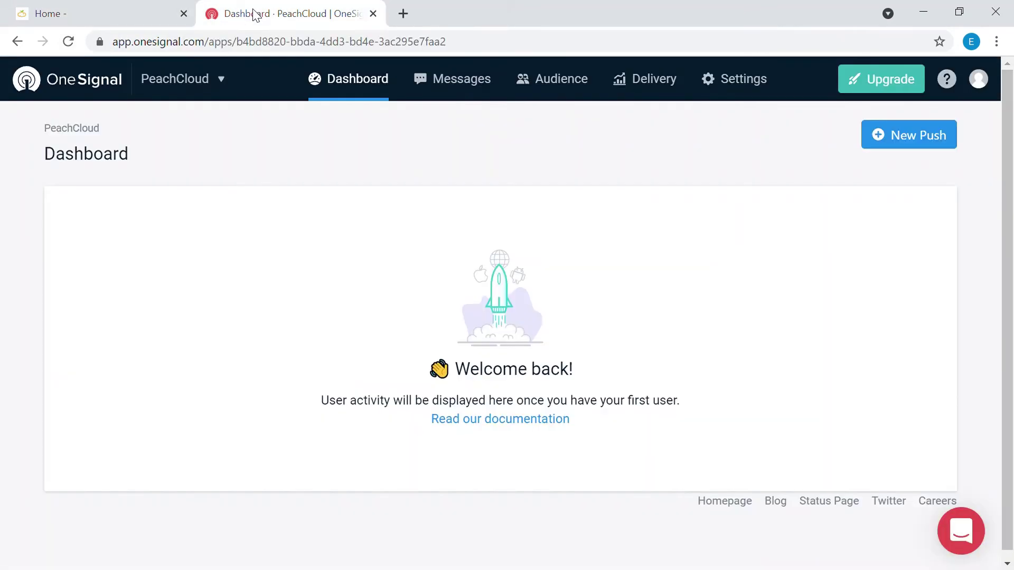
left_click(878, 141)
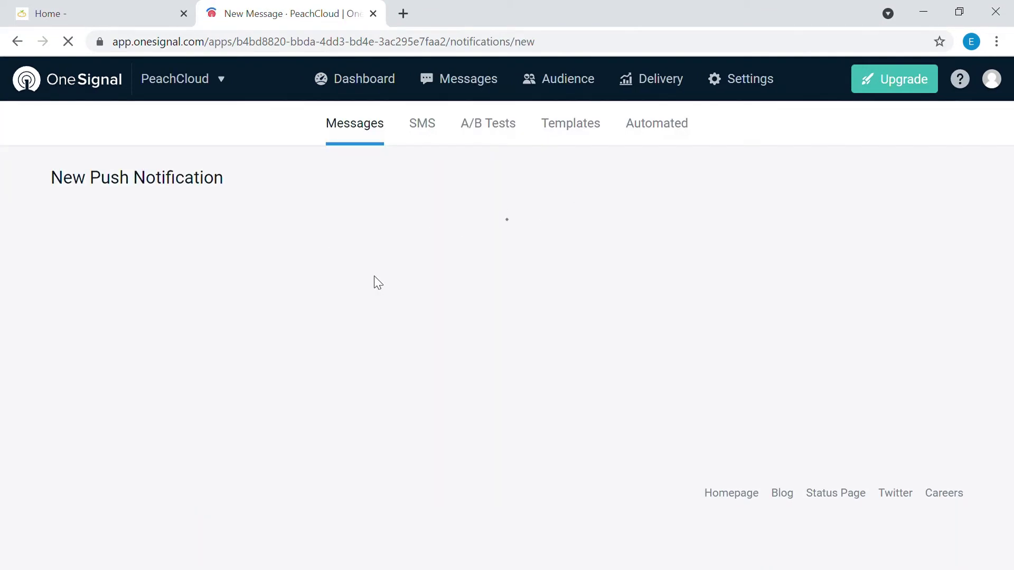
left_click(293, 280)
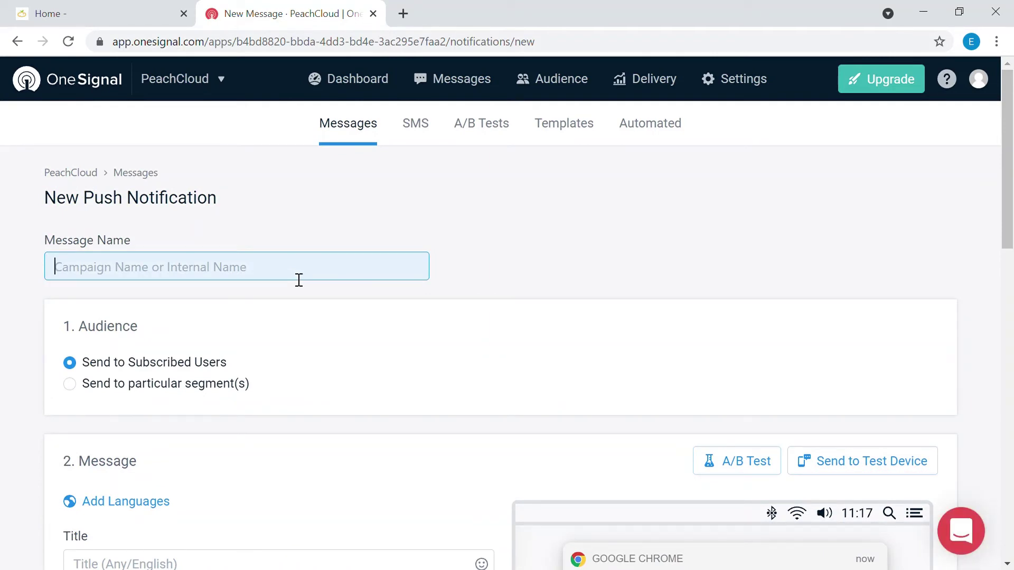
type("Peachcl")
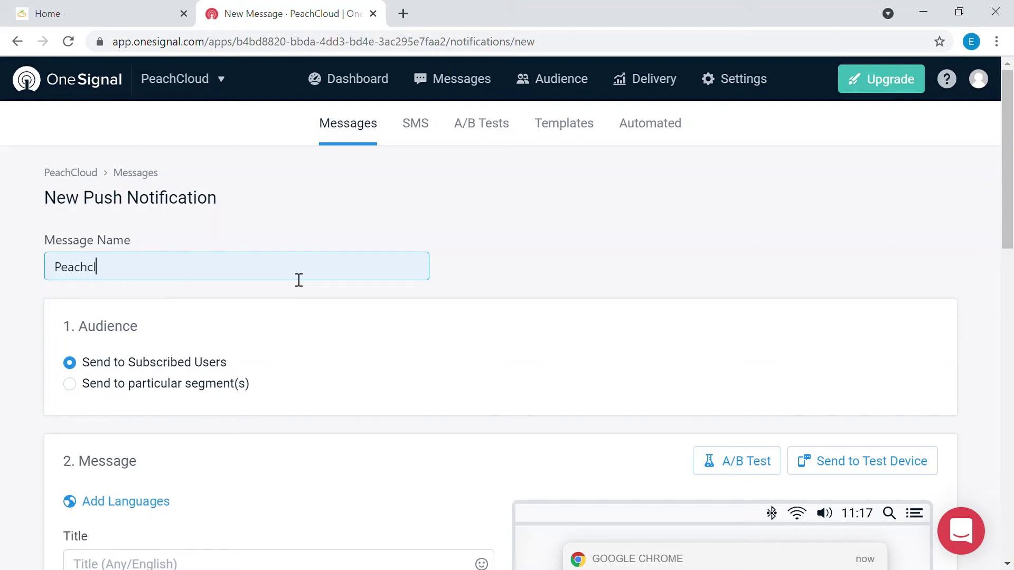
type("oud")
type(" sake")
Set the notification's audience to particular segments instead of all subscribed users.
scroll(391, 166, "down", 3)
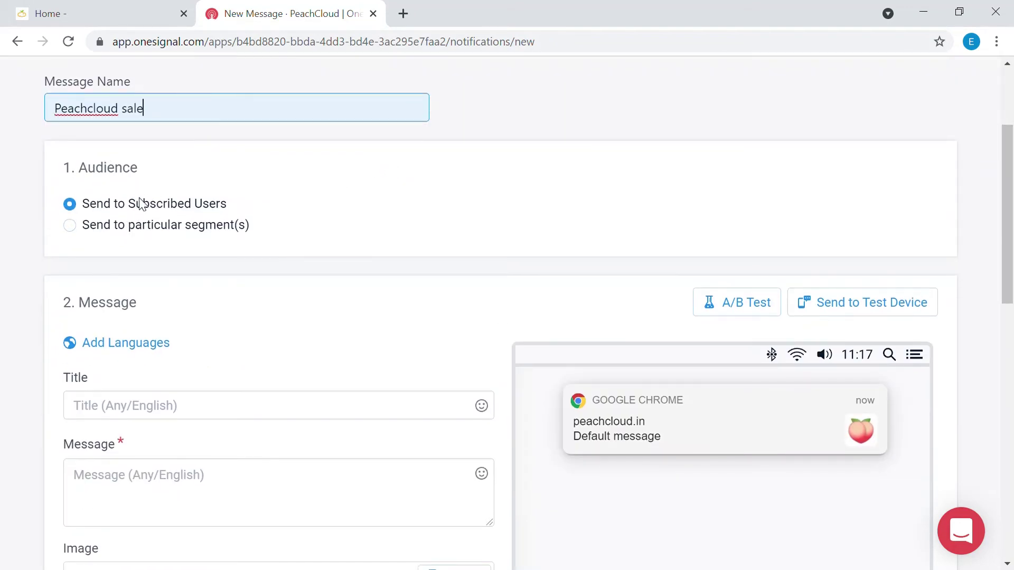
left_click(208, 206)
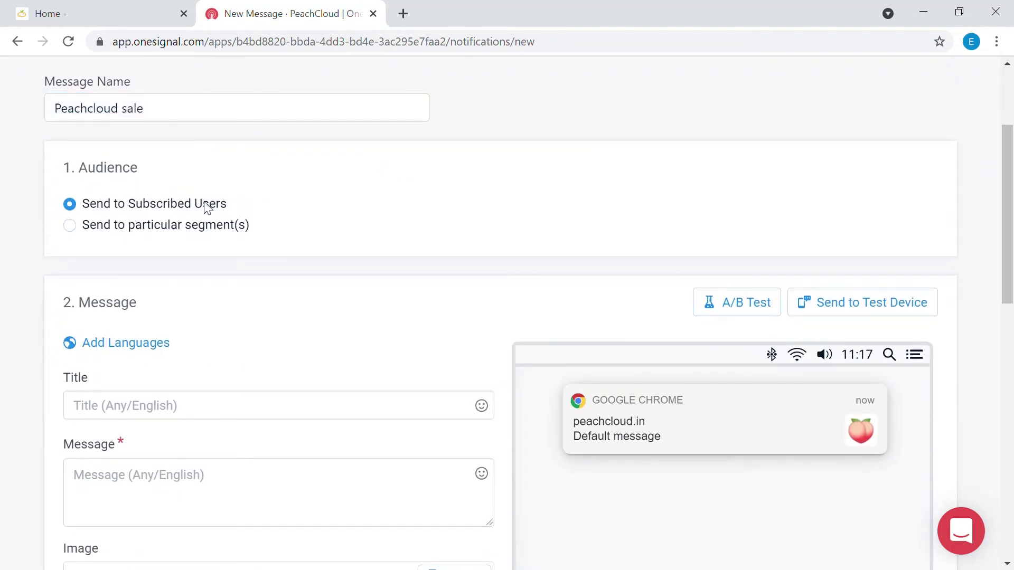
left_click(70, 226)
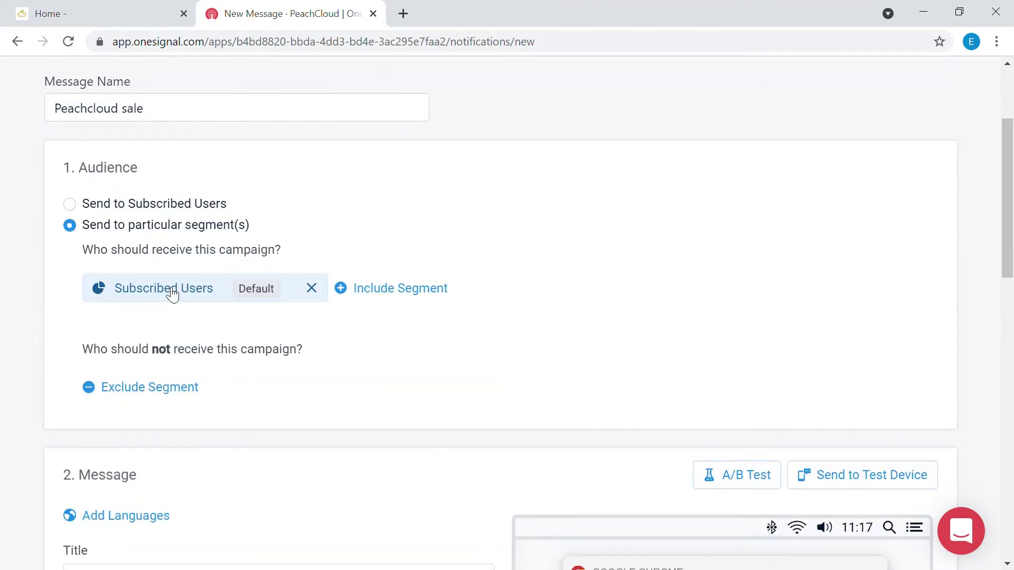
Look through the available rules of the Subscribed Users segment and update the segment.
left_click(171, 295)
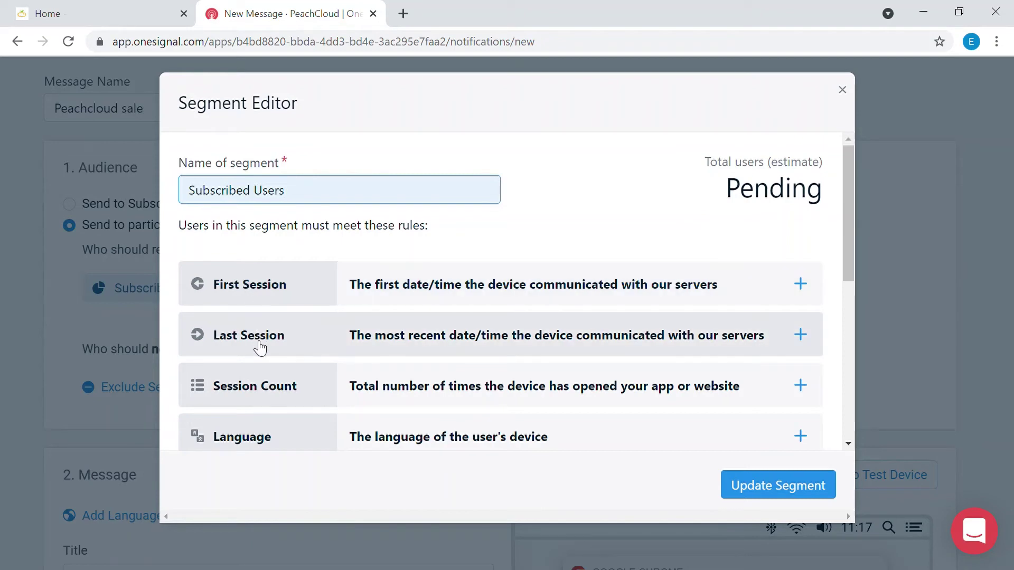
scroll(414, 305, "down", 2)
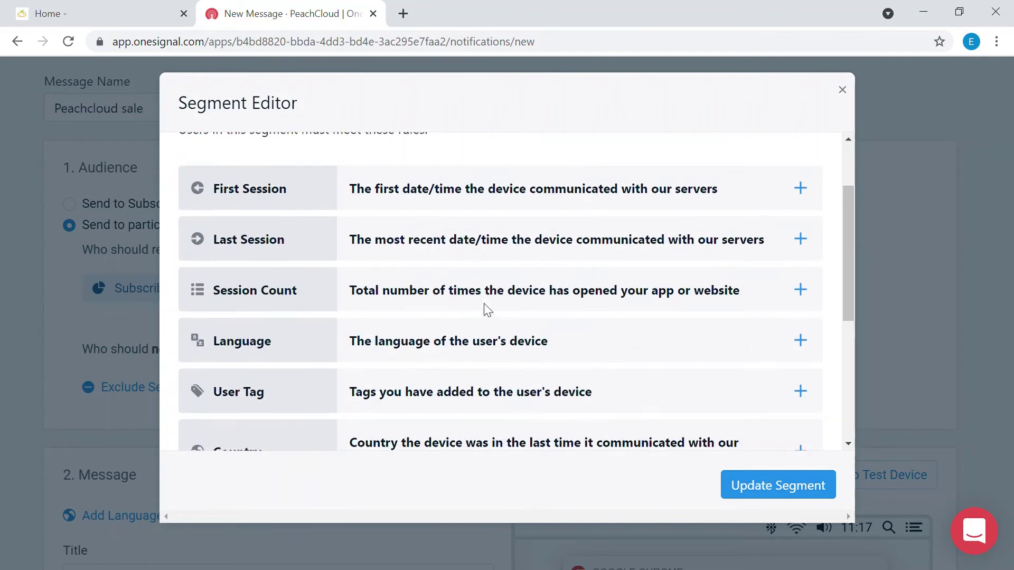
scroll(488, 310, "down", 5)
scroll(338, 369, "up", 5)
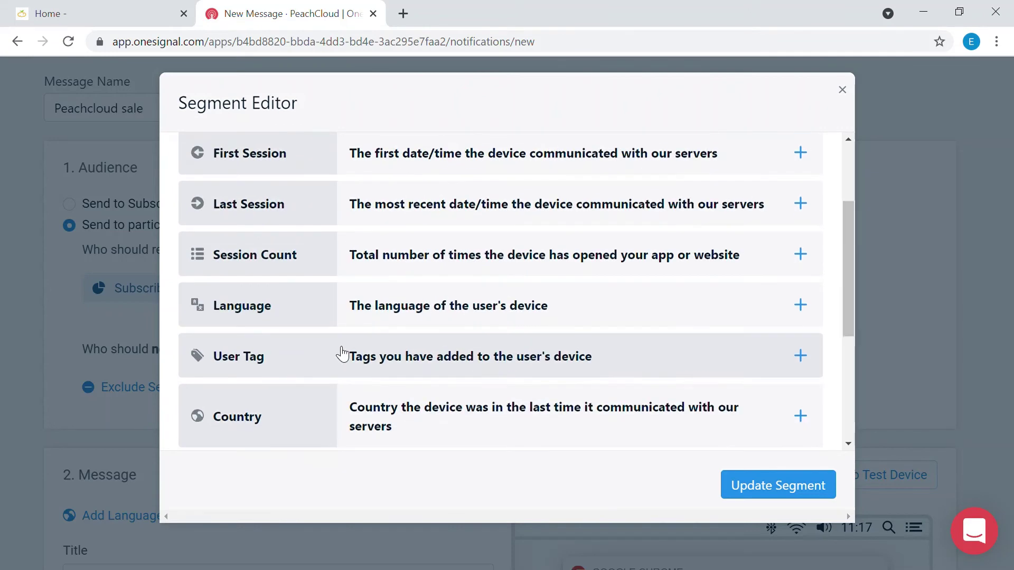
scroll(342, 353, "up", 3)
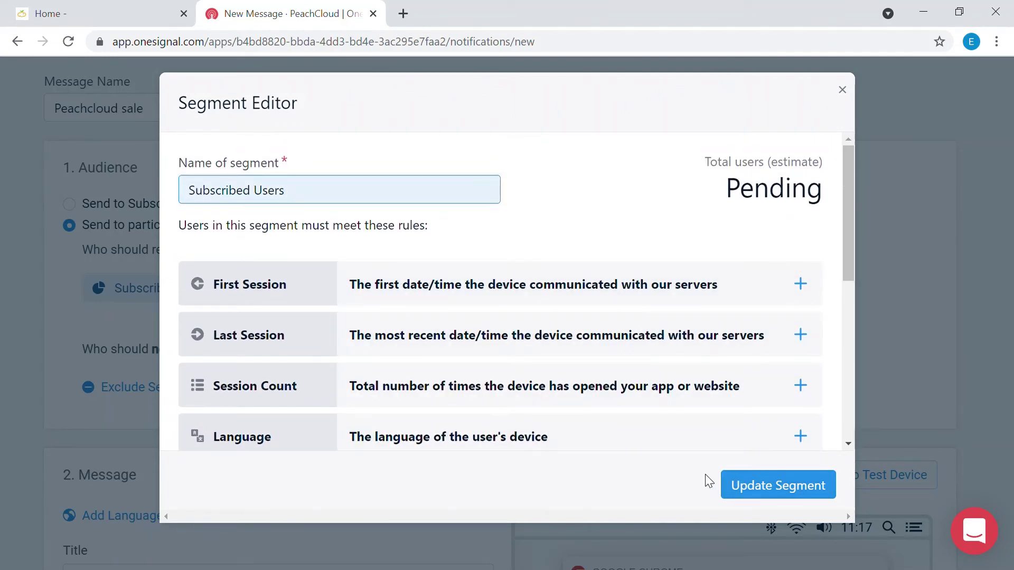
left_click(750, 483)
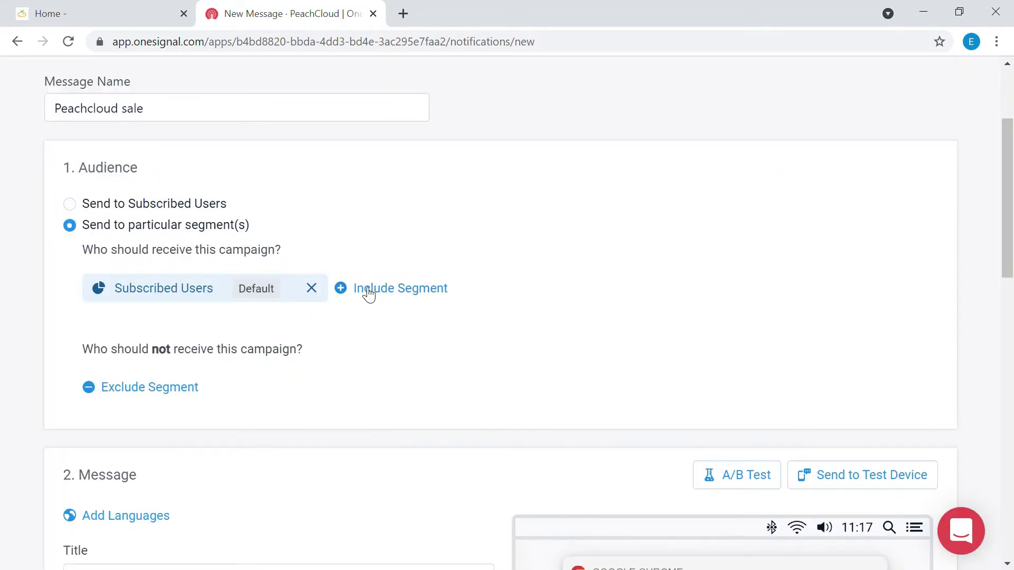
Include the Inactive Users segment among the campaign's recipients.
left_click(369, 294)
left_click(550, 203)
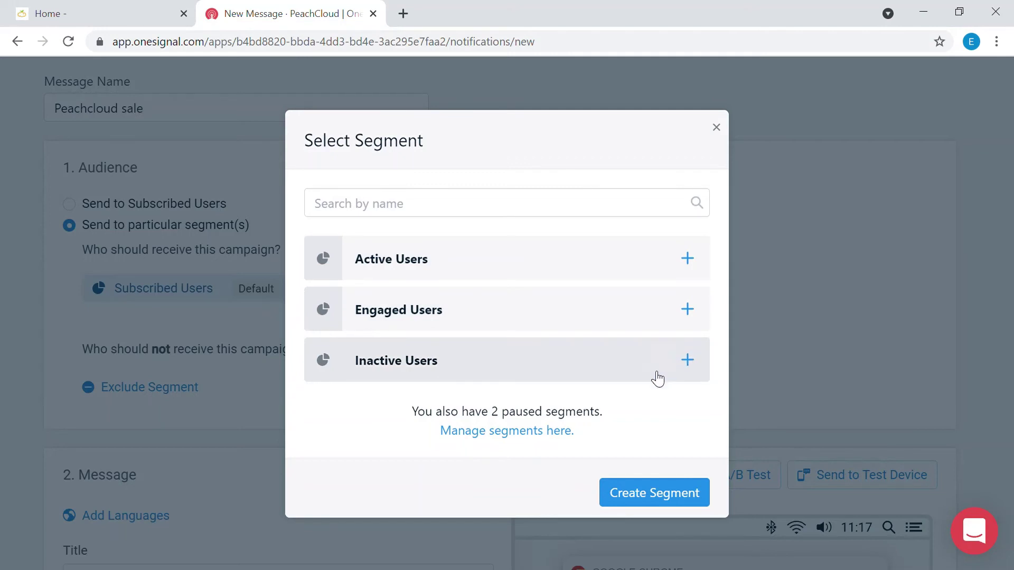
left_click(688, 361)
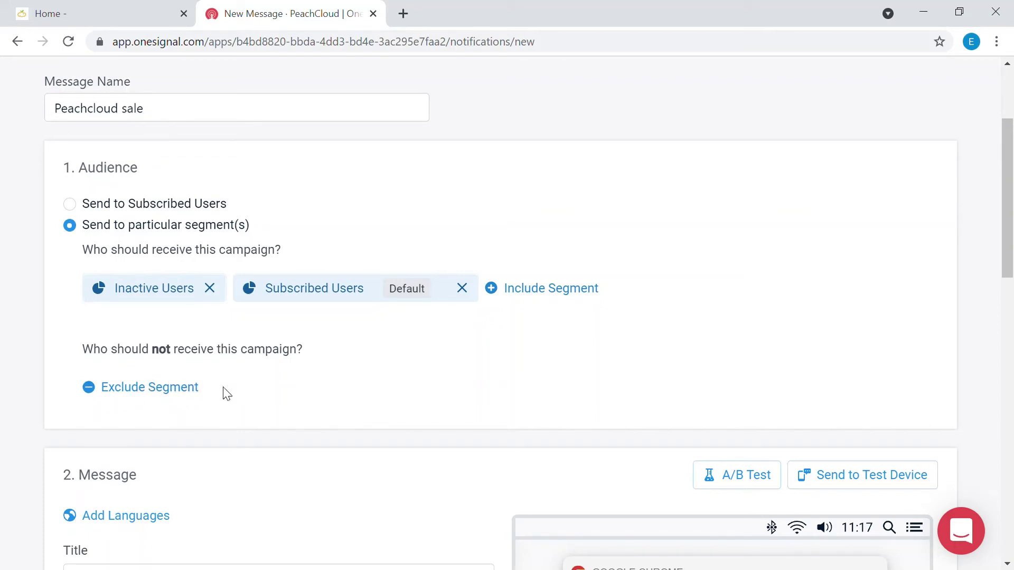
scroll(224, 393, "down", 3)
scroll(228, 373, "up", 3)
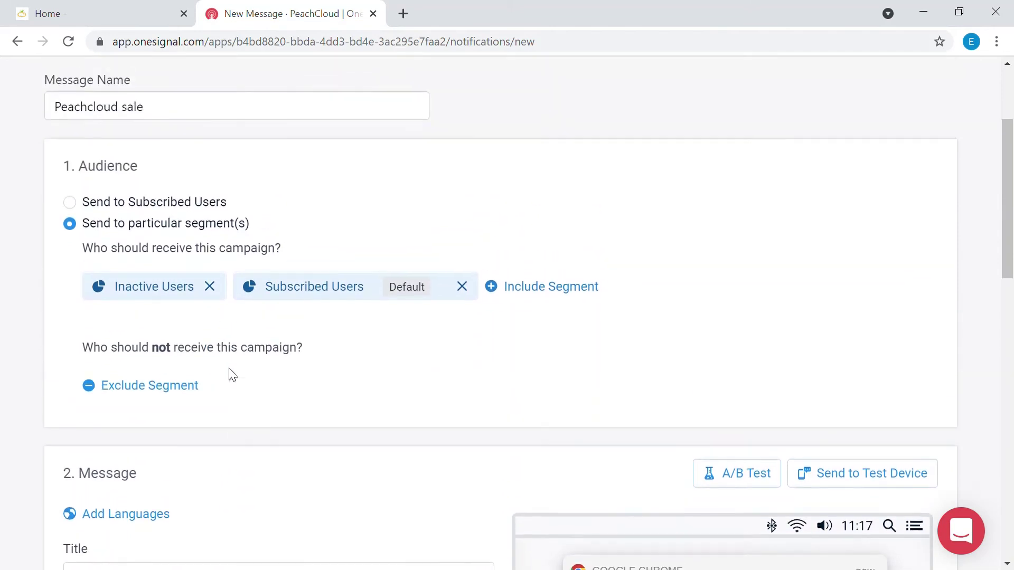
Enter "Hurry Up!" as the notification's title.
scroll(231, 373, "down", 3)
scroll(233, 373, "down", 3)
scroll(252, 350, "up", 1)
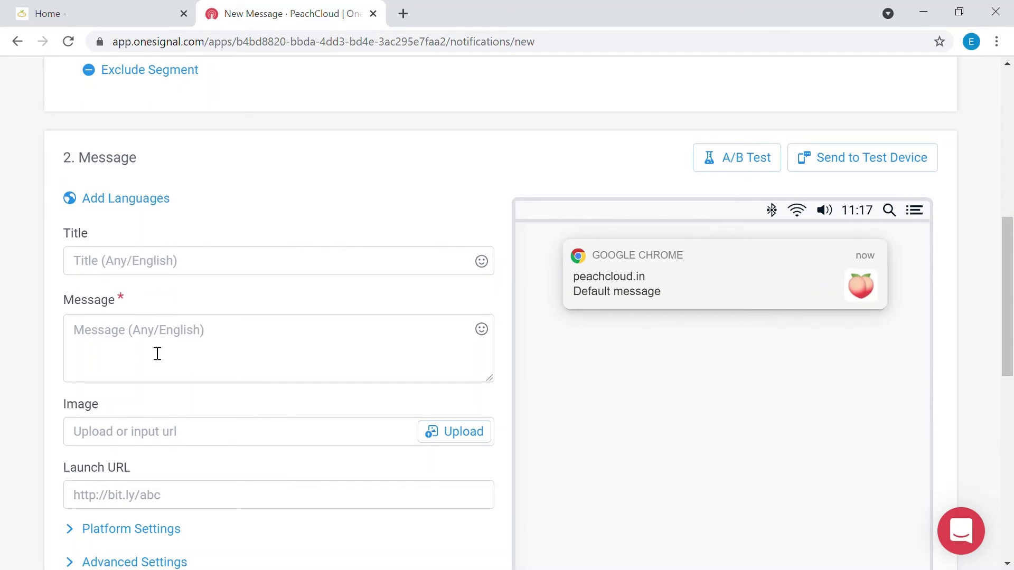
left_click(179, 268)
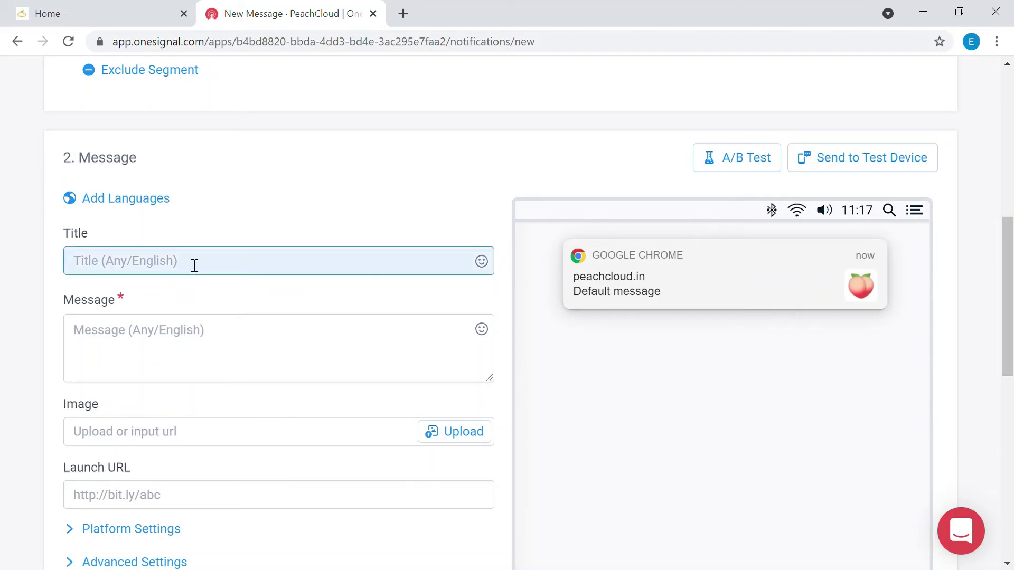
type("Hurry Up!")
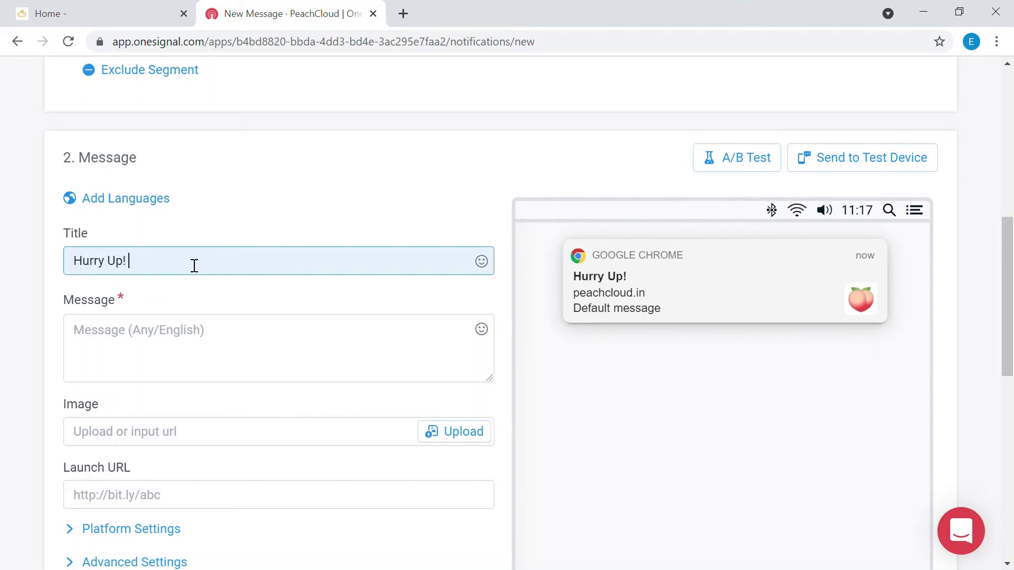
Enter "Last 2 hours to sale end! 50% off on all items..." as the notification's message text.
left_click(175, 336)
type("Last 2 hours to ")
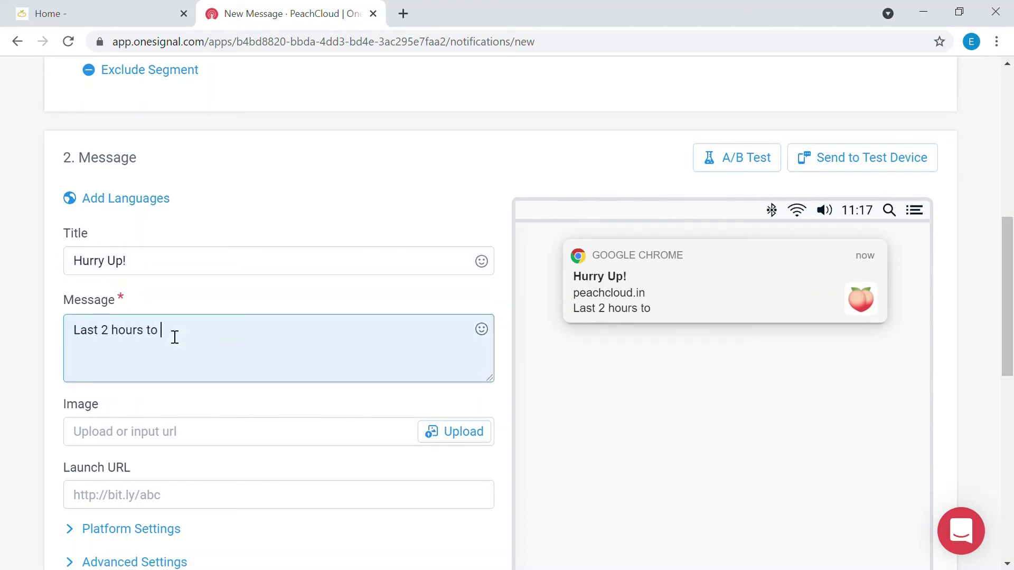
type("sale end! 50% i")
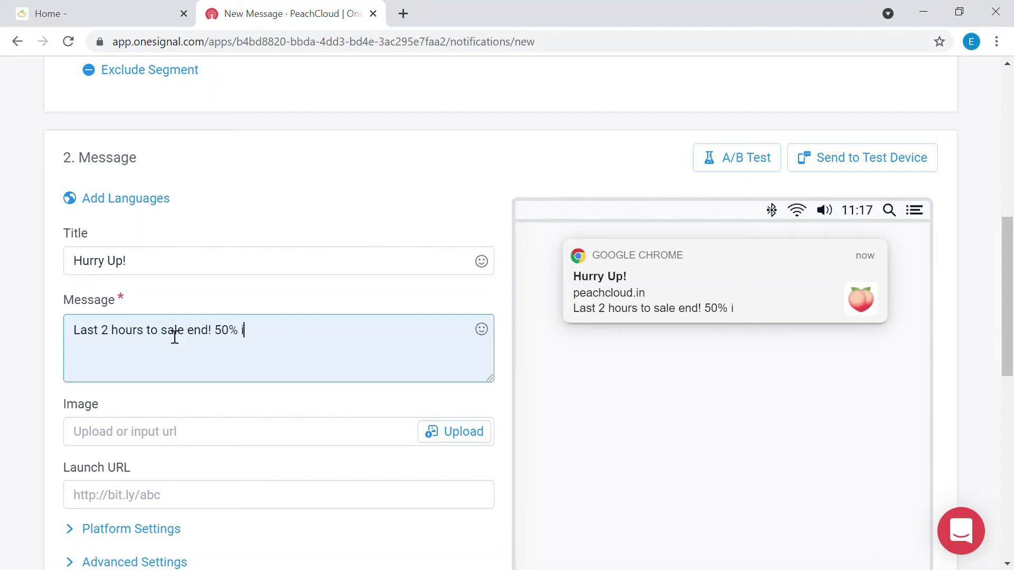
key("BackSpace")
type("off on all iet")
key("BackSpace")
key("BackSpace")
type("tems...")
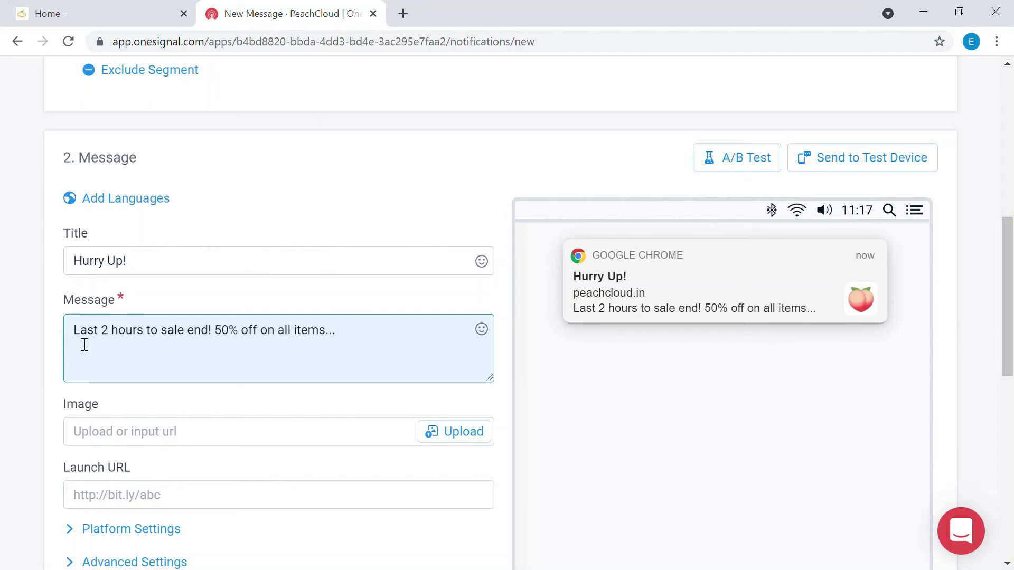
mouse_move(661, 284)
scroll(414, 414, "down", 1)
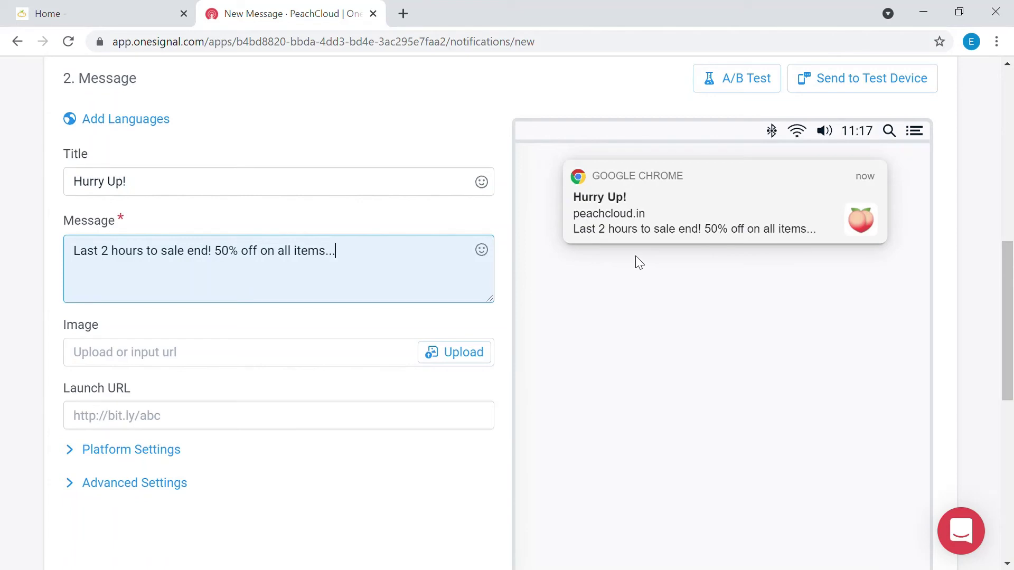
left_click(248, 422)
left_click(102, 8)
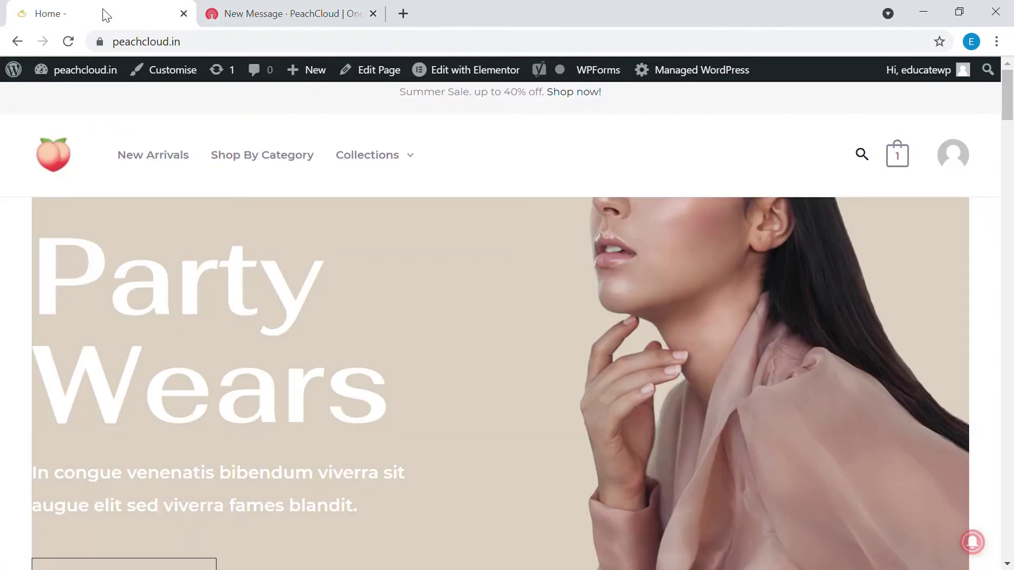
left_click(186, 163)
left_click(219, 40)
key("ctrl+c")
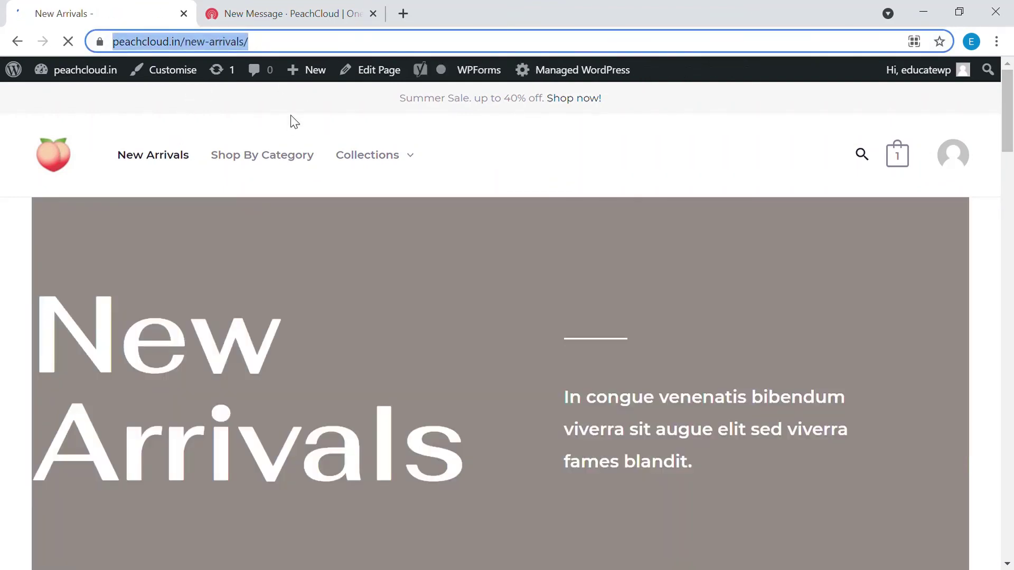
left_click(288, 13)
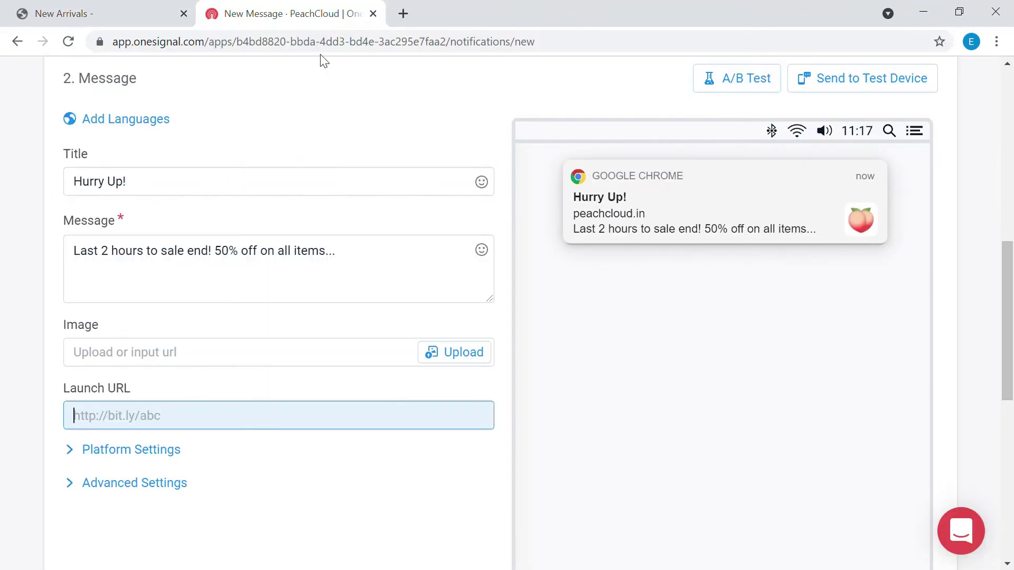
key("ctrl+v")
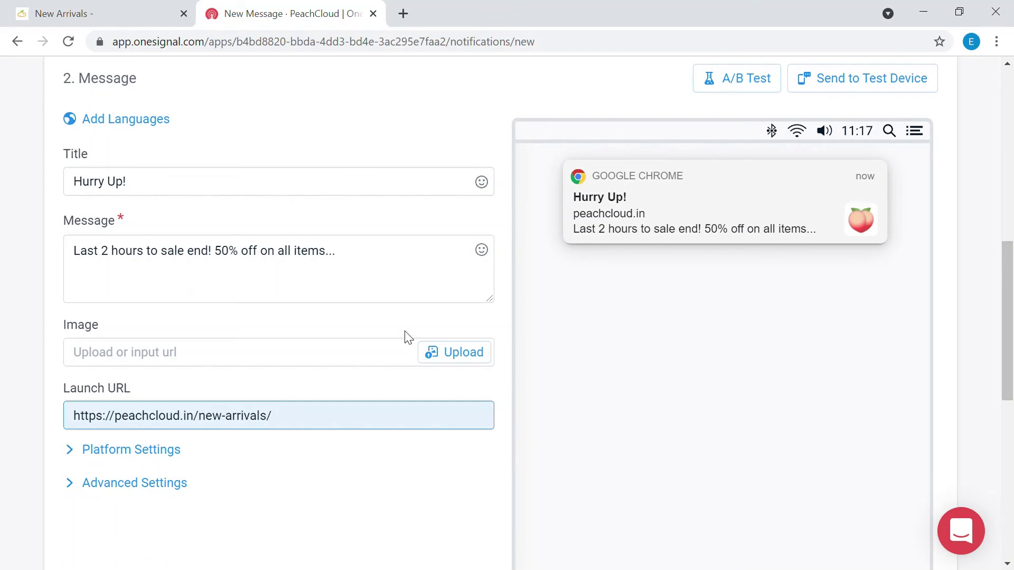
Keep the immediate delivery schedule and review the message's audience, content and schedule summary before sending.
scroll(408, 338, "down", 9)
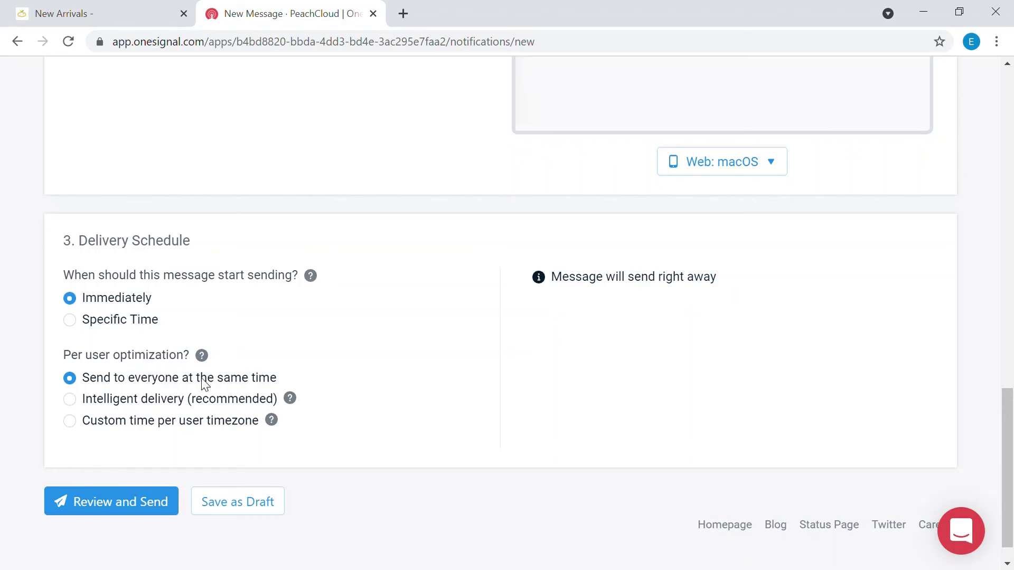
left_click(129, 512)
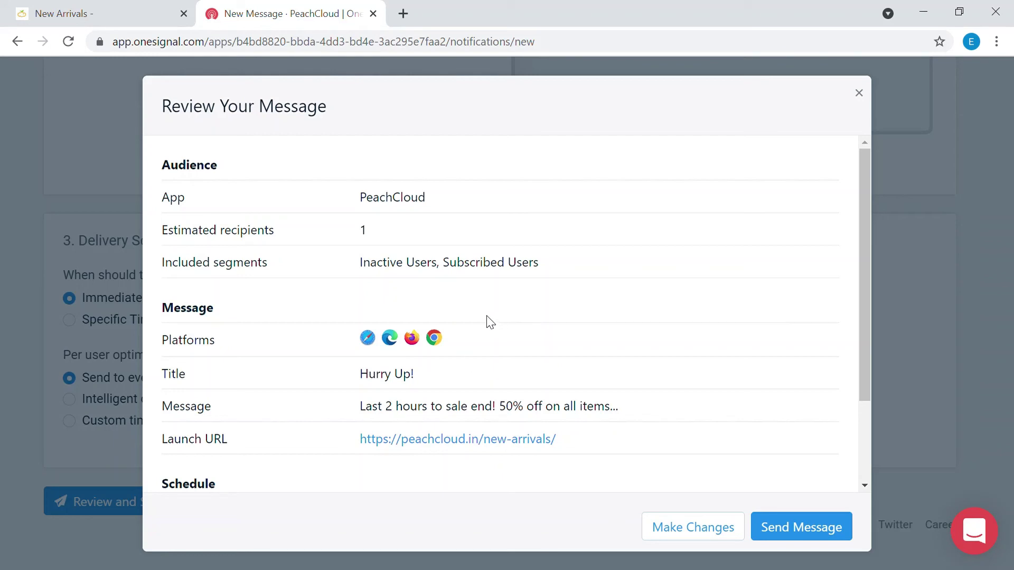
scroll(516, 344, "down", 2)
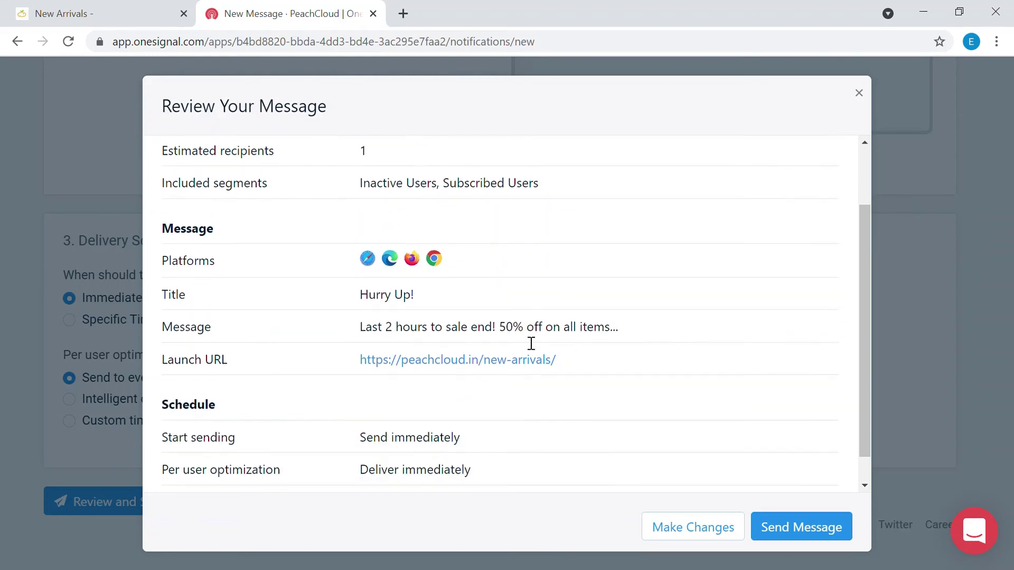
Recheck the "Hurry Up!" message's audience, content and schedule summary, and send it to the subscribers.
scroll(529, 407, "up", 1)
scroll(523, 343, "down", 1)
scroll(547, 381, "up", 2)
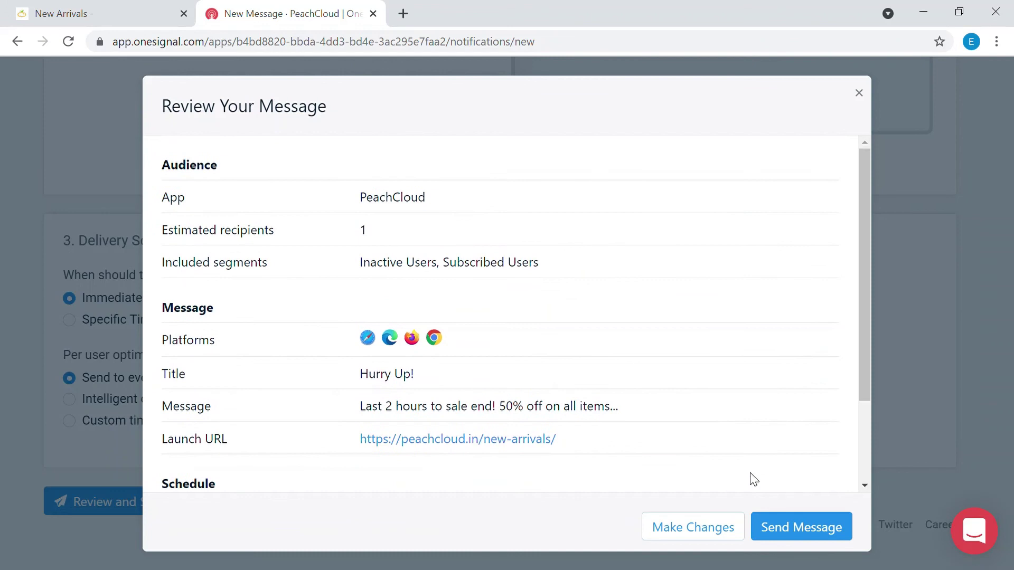
left_click(782, 537)
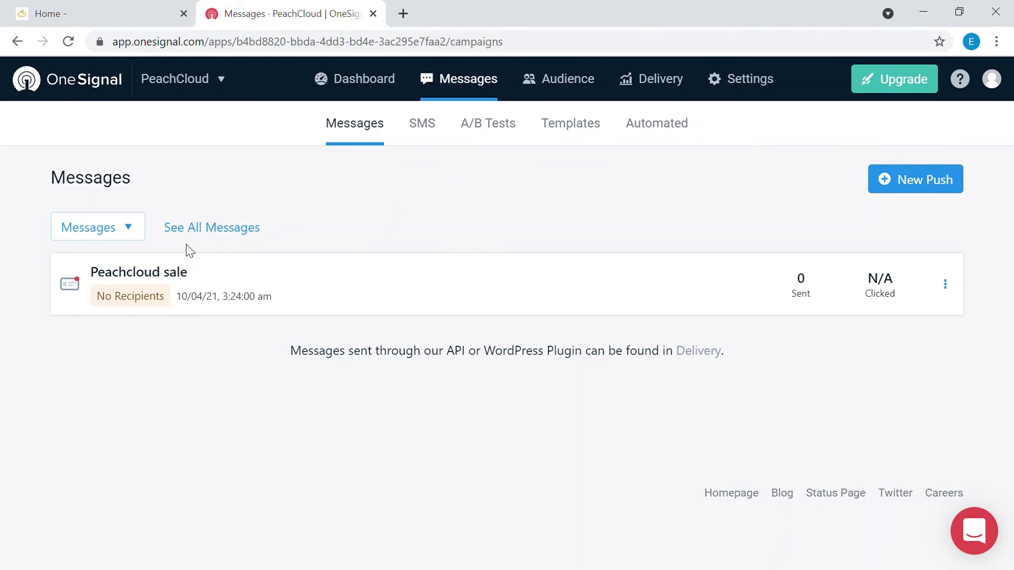
Open the report of the "Peachcloud sale" message and examine its delivery, platform and audience activity statistics.
left_click(193, 275)
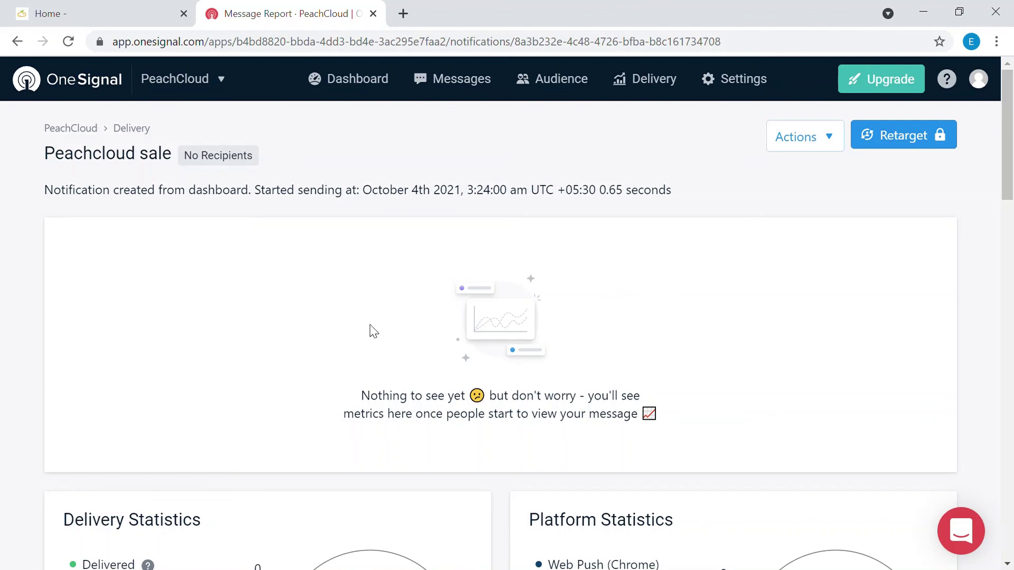
scroll(641, 312, "down", 2)
scroll(642, 312, "down", 3)
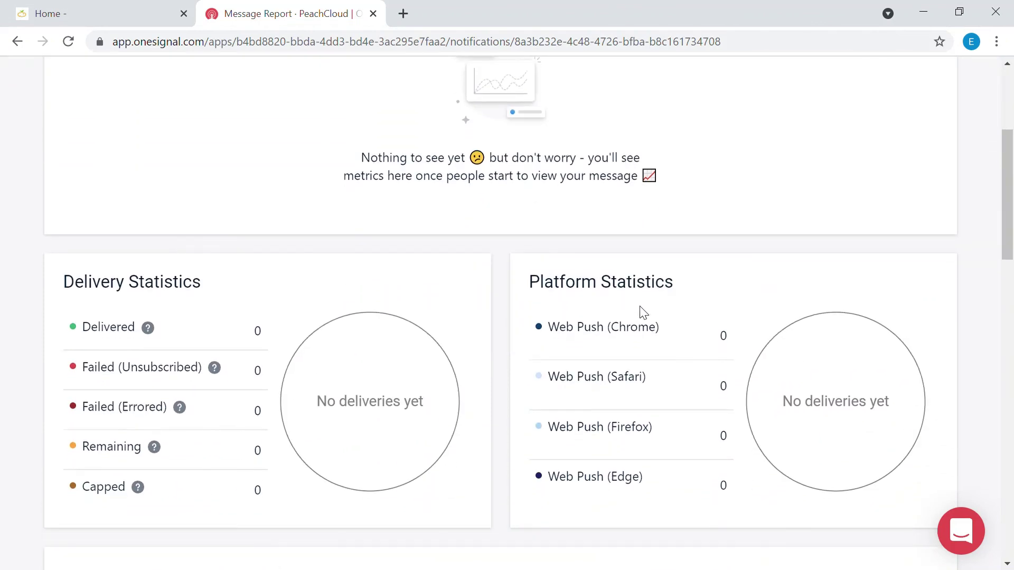
scroll(642, 312, "up", 3)
scroll(643, 312, "down", 7)
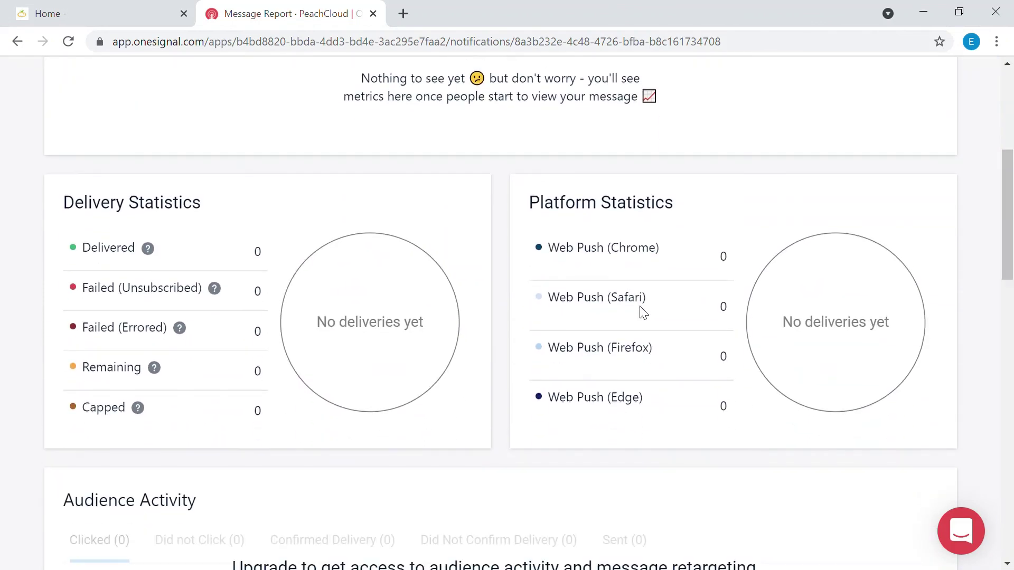
scroll(643, 312, "up", 8)
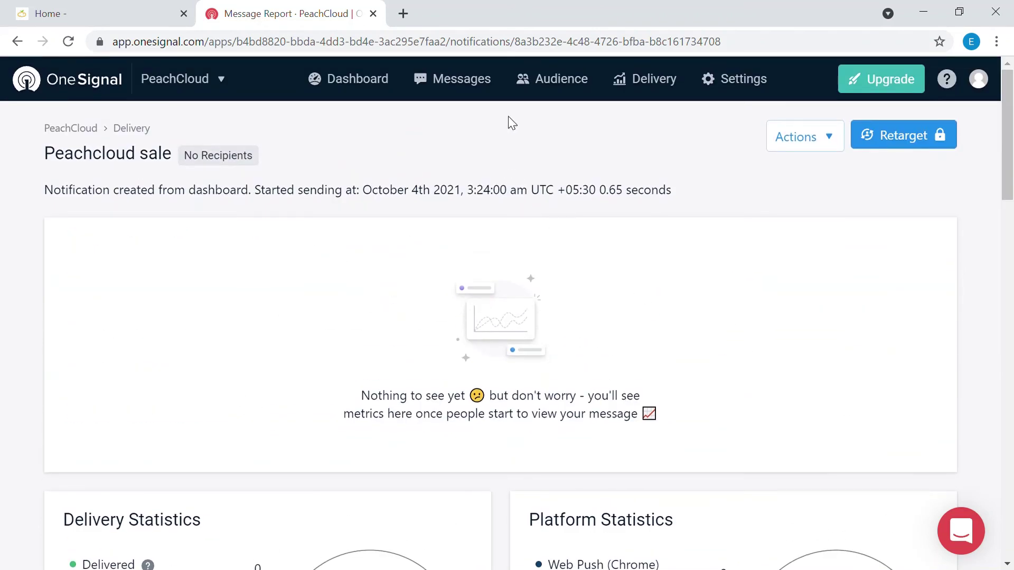
Review the status and push subscriber numbers of the audience segments, and check the list of sent messages.
left_click(587, 89)
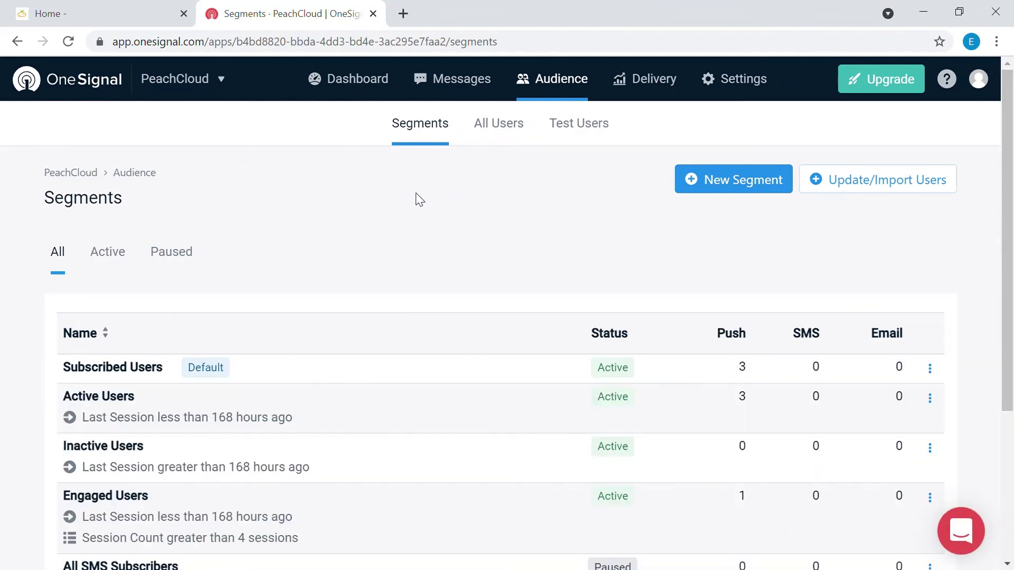
scroll(393, 228, "down", 1)
scroll(393, 228, "down", 1)
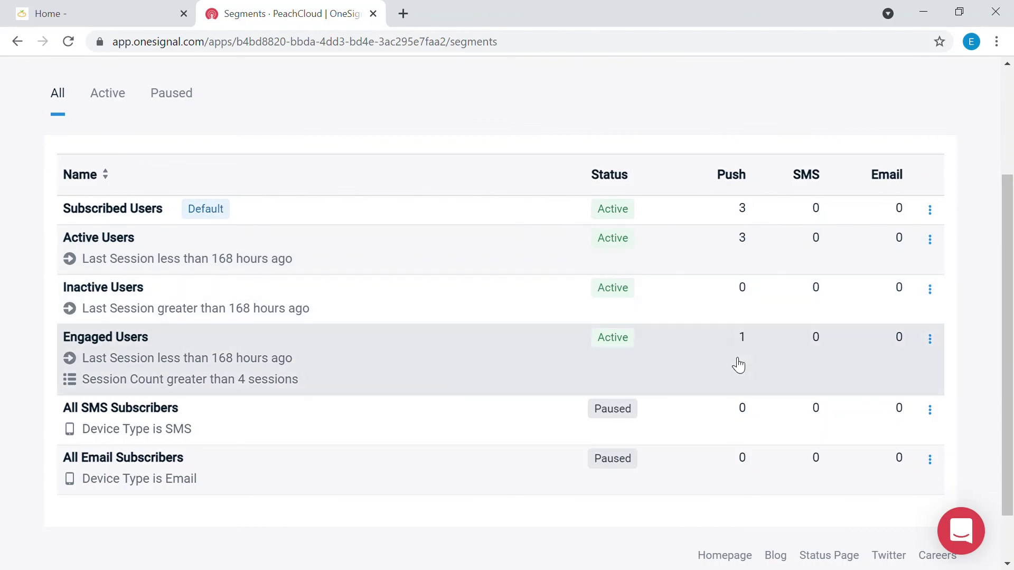
scroll(785, 441, "up", 2)
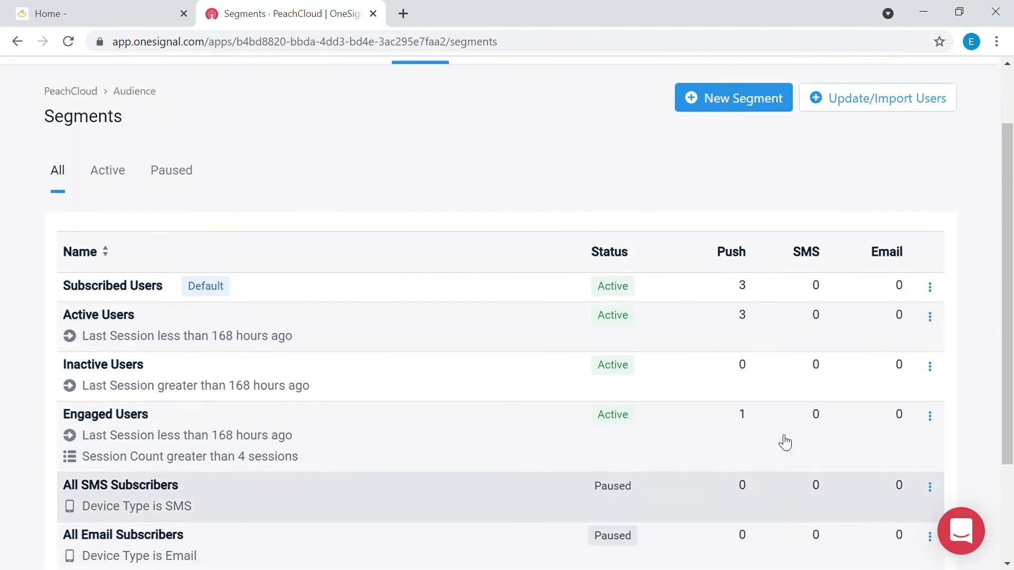
left_click(667, 89)
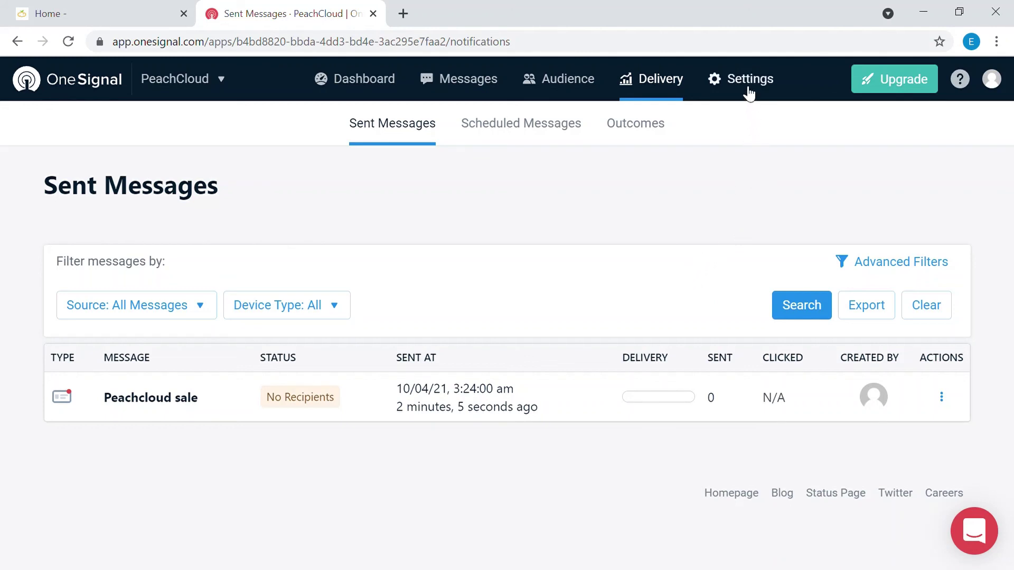
Look through the email, SMS, web push and native app platforms in the app settings, and return to the dashboard.
left_click(750, 93)
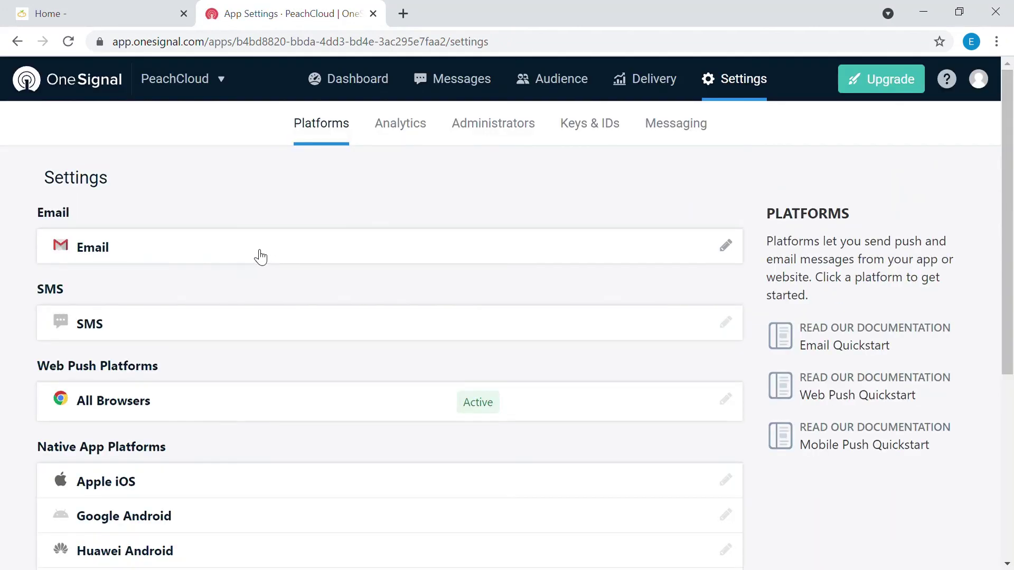
scroll(159, 264, "down", 5)
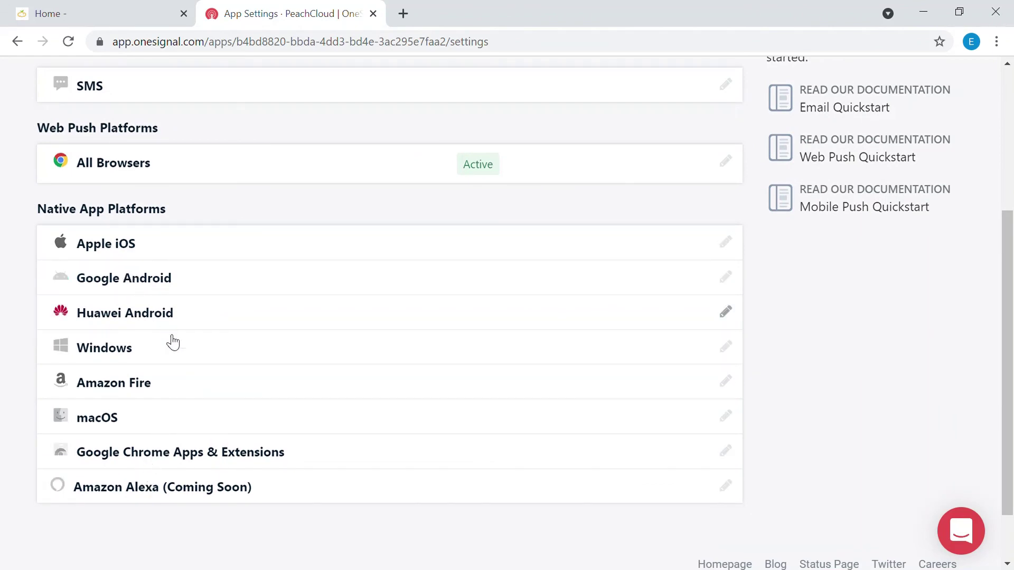
scroll(198, 424, "up", 5)
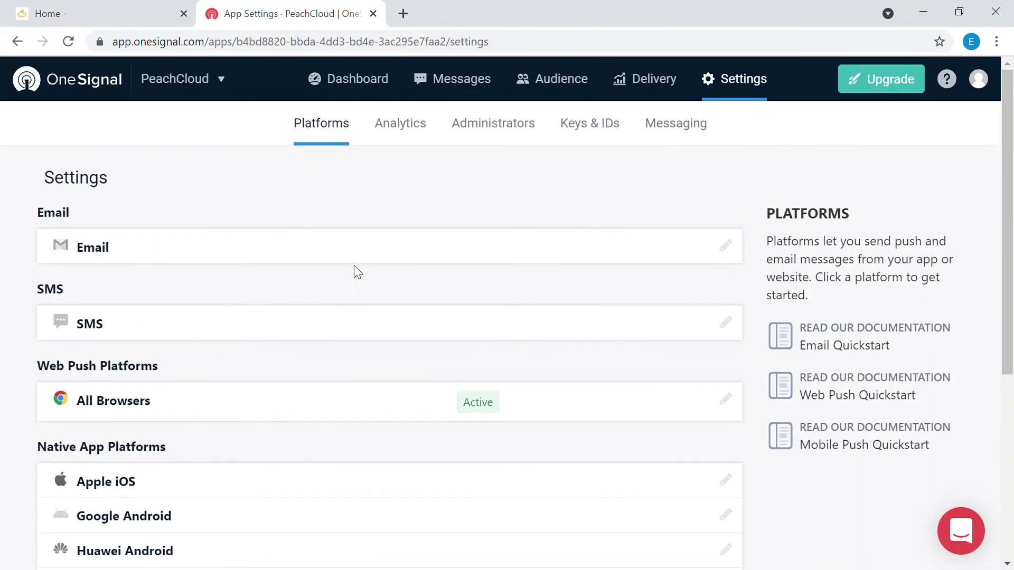
left_click(380, 80)
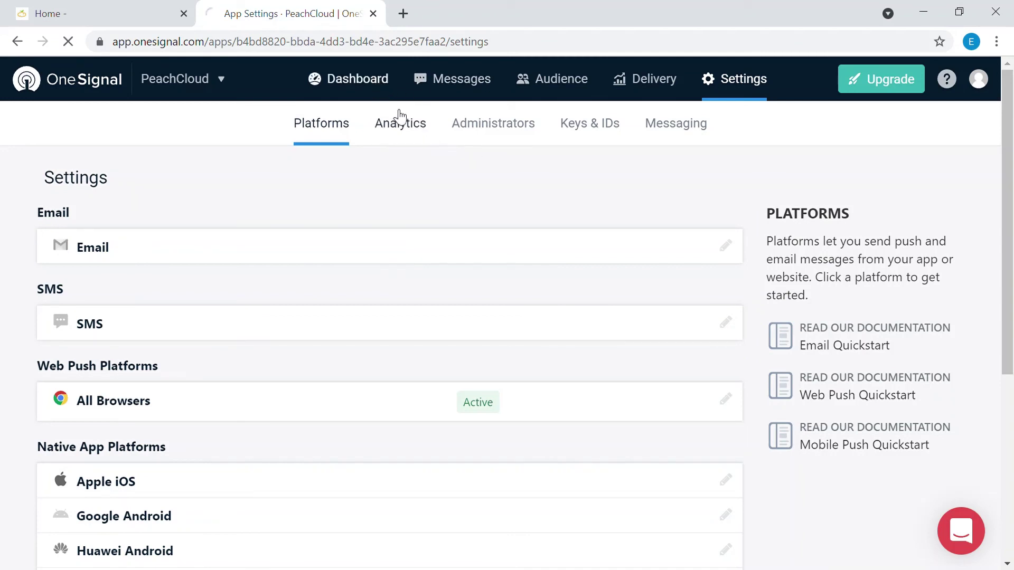